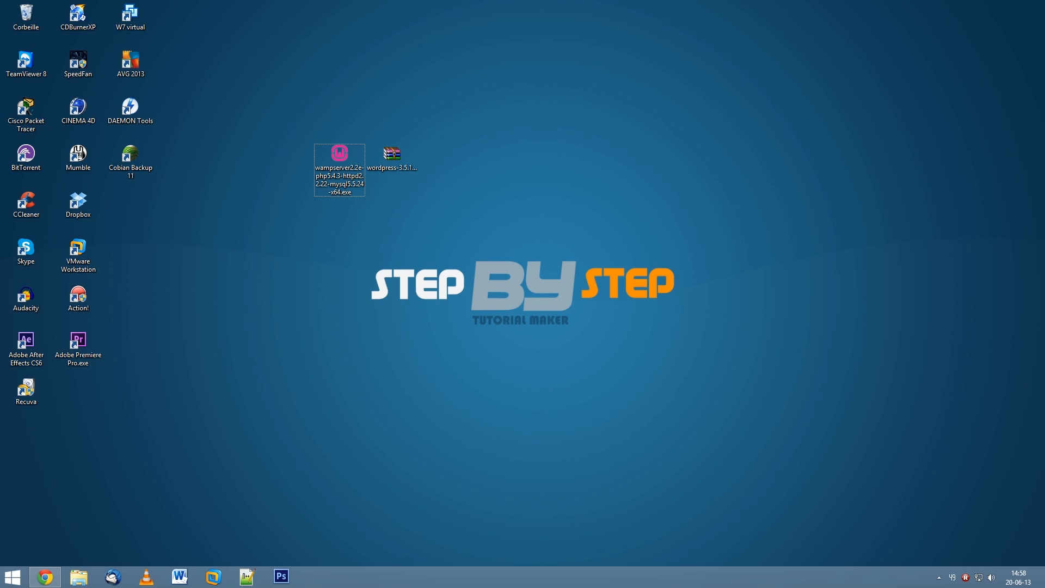
Restore the Chrome window from the taskbar over the desktop.
{"action": "left_click", "coordinate": [55, 575]}
Compare the French WordPress download page with the WordPress Themes gallery tab.
{"action": "left_click", "coordinate": [146, 7]}
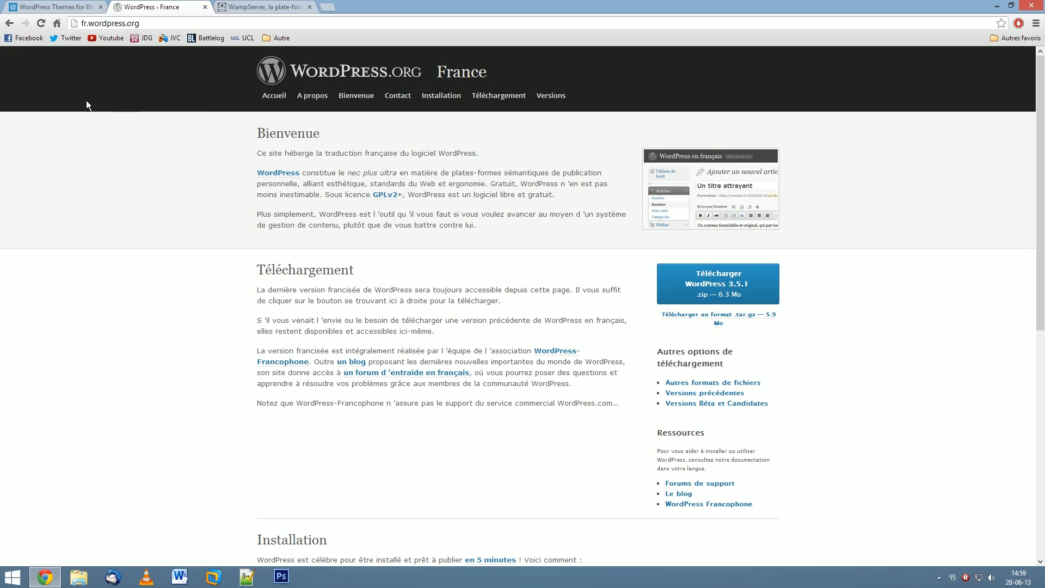
{"action": "key", "text": "ctrl+shift+Tab"}
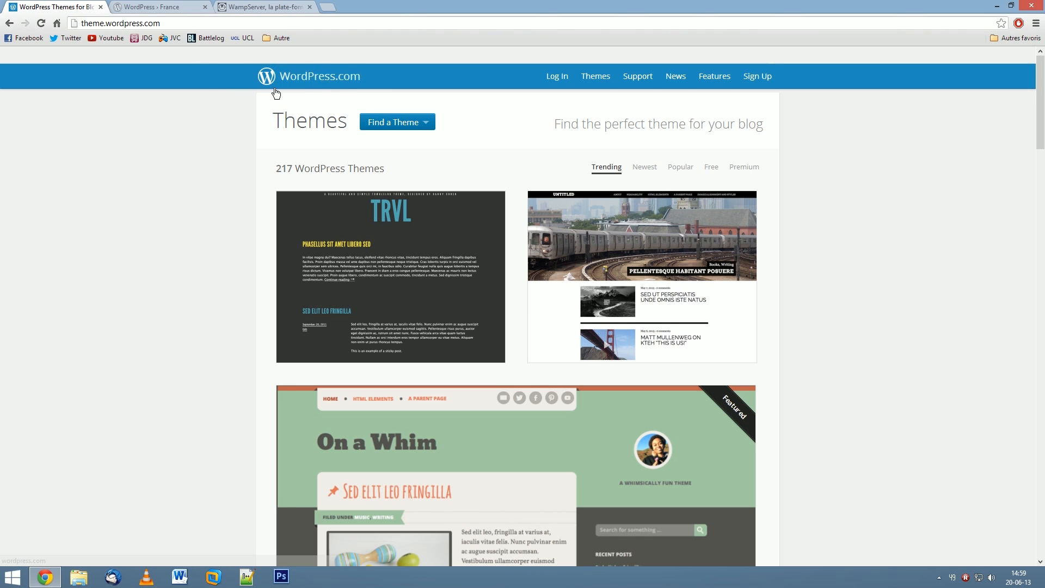
{"action": "left_click", "coordinate": [164, 6]}
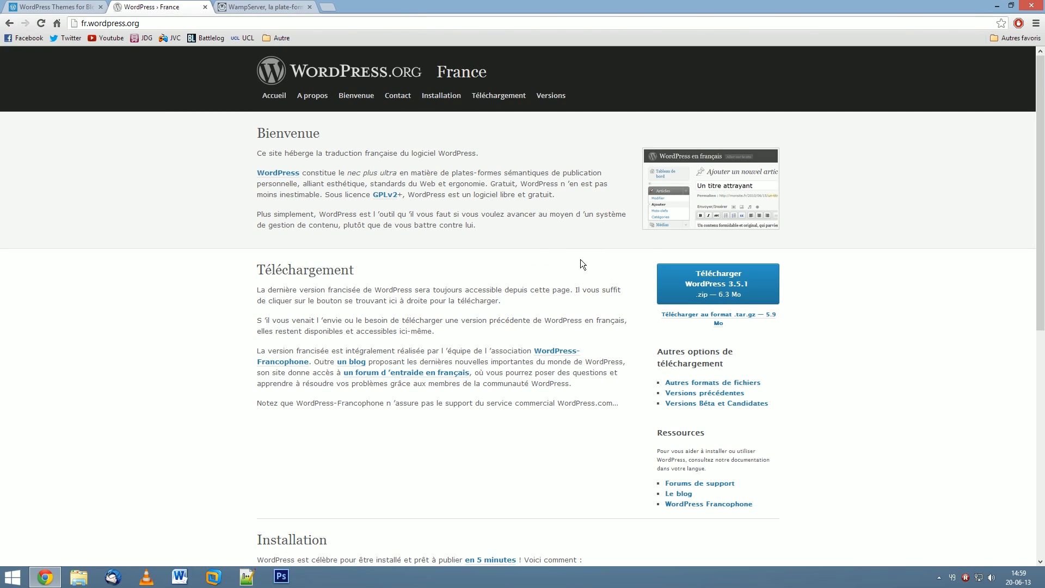
{"action": "left_click", "coordinate": [75, 5]}
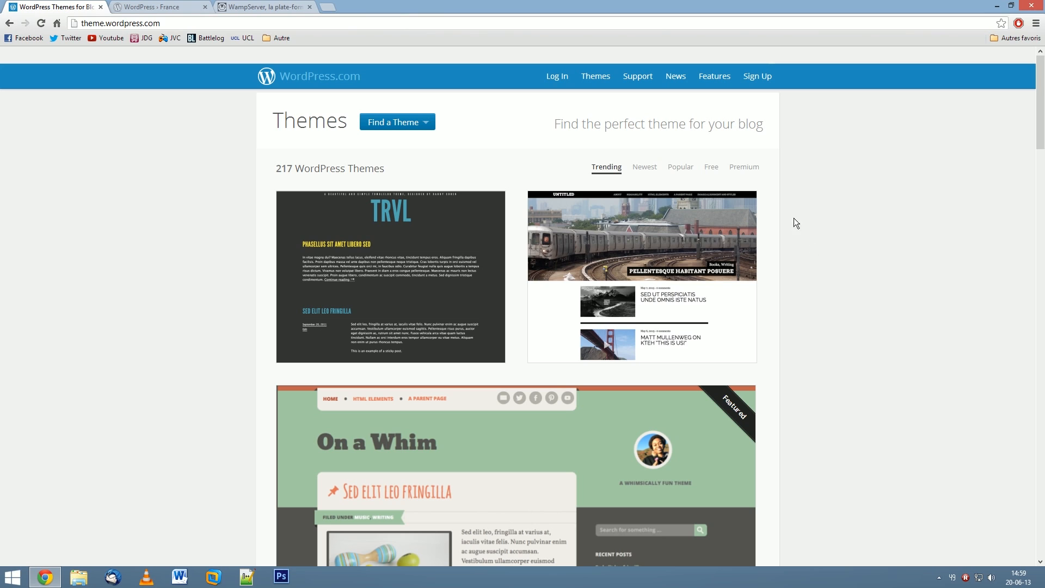
Scroll through the themes list, then close the WordPress Themes tab.
{"action": "scroll", "coordinate": [835, 223], "scroll_direction": "down", "scroll_amount": 4}
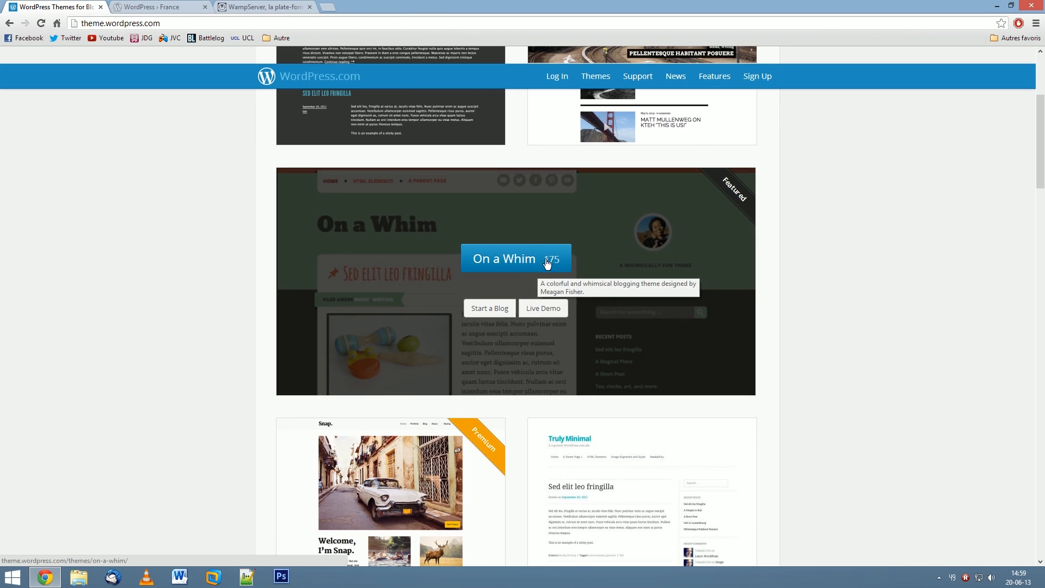
{"action": "scroll", "coordinate": [866, 244], "scroll_direction": "up", "scroll_amount": 3}
{"action": "scroll", "coordinate": [866, 250], "scroll_direction": "up", "scroll_amount": 1}
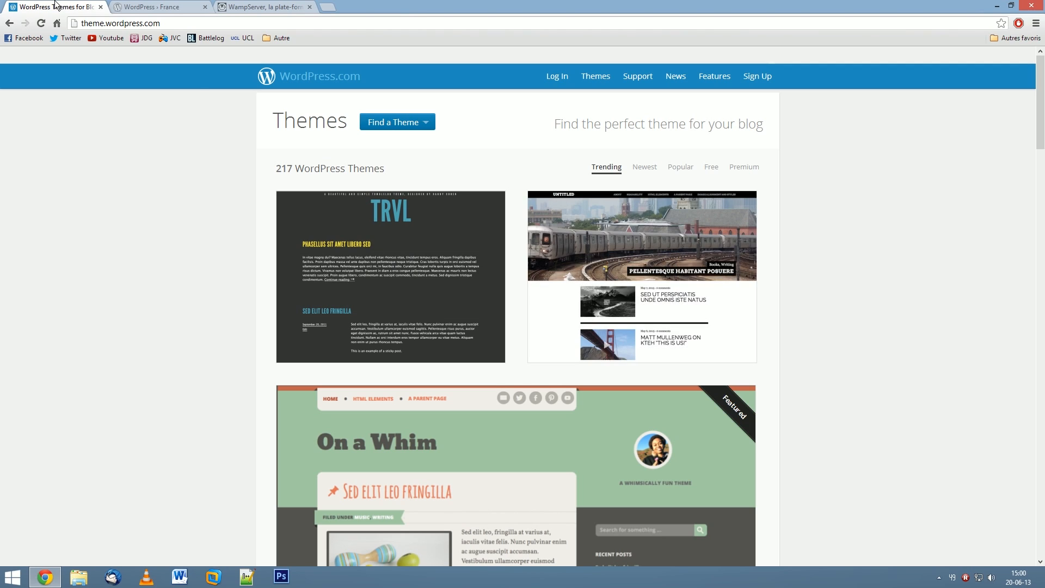
{"action": "middle_click", "coordinate": [88, 6]}
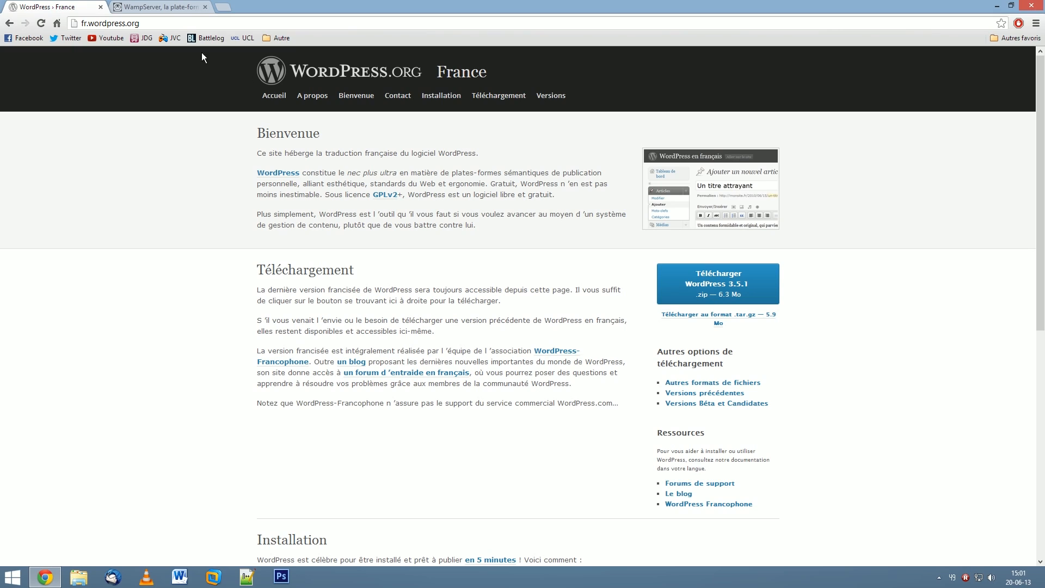
Review the Téléchargements versions on the WampServer site, then minimise Chrome.
{"action": "left_click", "coordinate": [151, 10]}
{"action": "scroll", "coordinate": [340, 90], "scroll_direction": "up", "scroll_amount": 12}
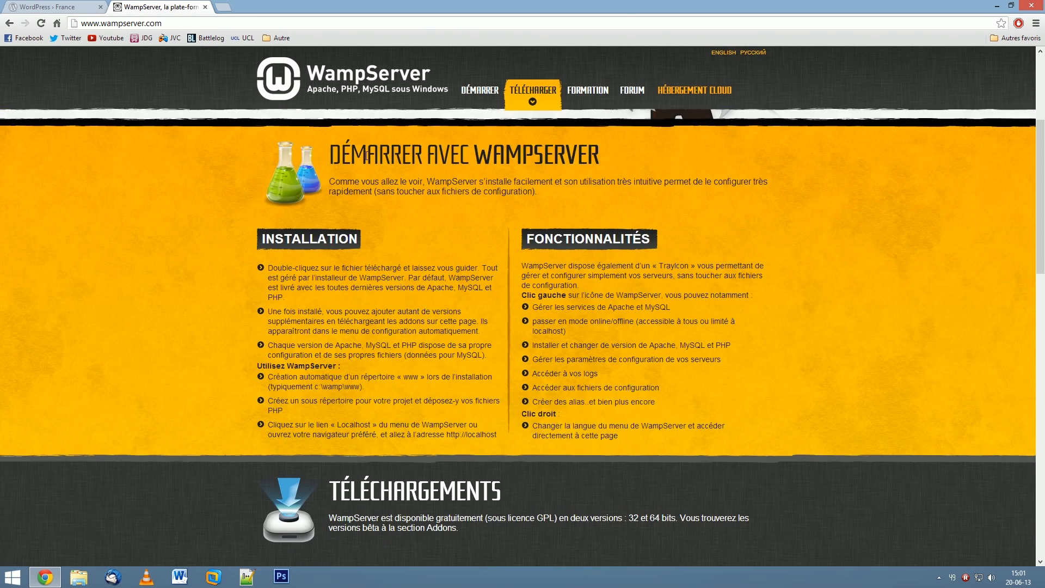
{"action": "scroll", "coordinate": [108, 96], "scroll_direction": "down", "scroll_amount": 10}
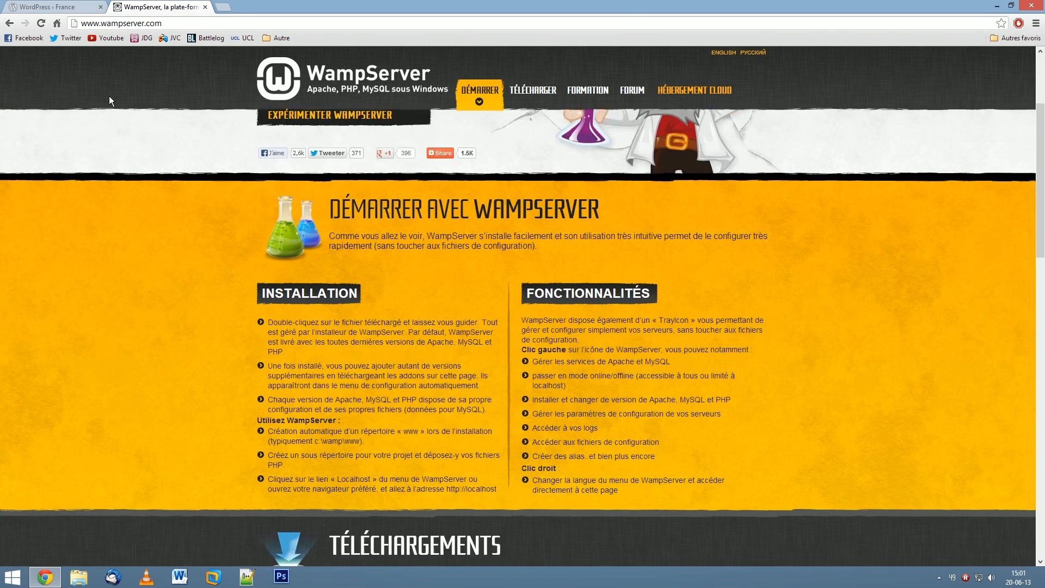
{"action": "scroll", "coordinate": [151, 118], "scroll_direction": "down", "scroll_amount": 1}
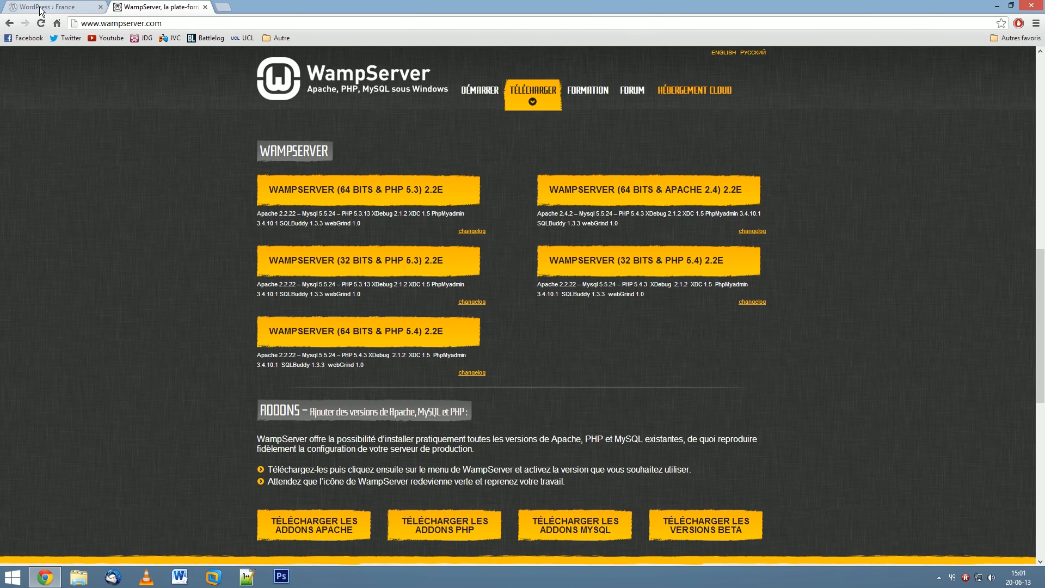
{"action": "left_click", "coordinate": [1040, 4]}
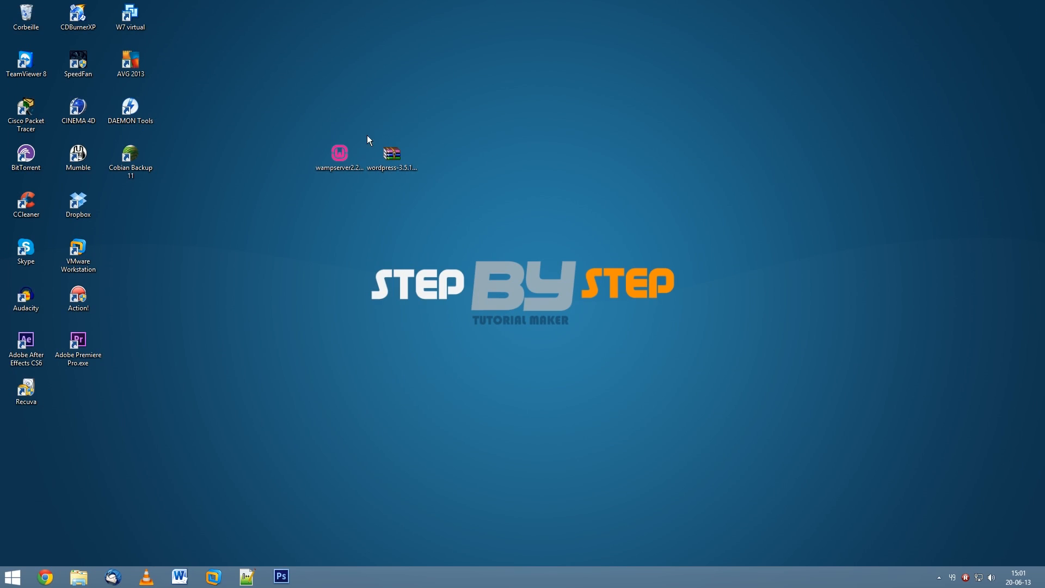
Launch the WampServer 2.2 installer and accept its licence agreement.
{"action": "left_click", "coordinate": [346, 163]}
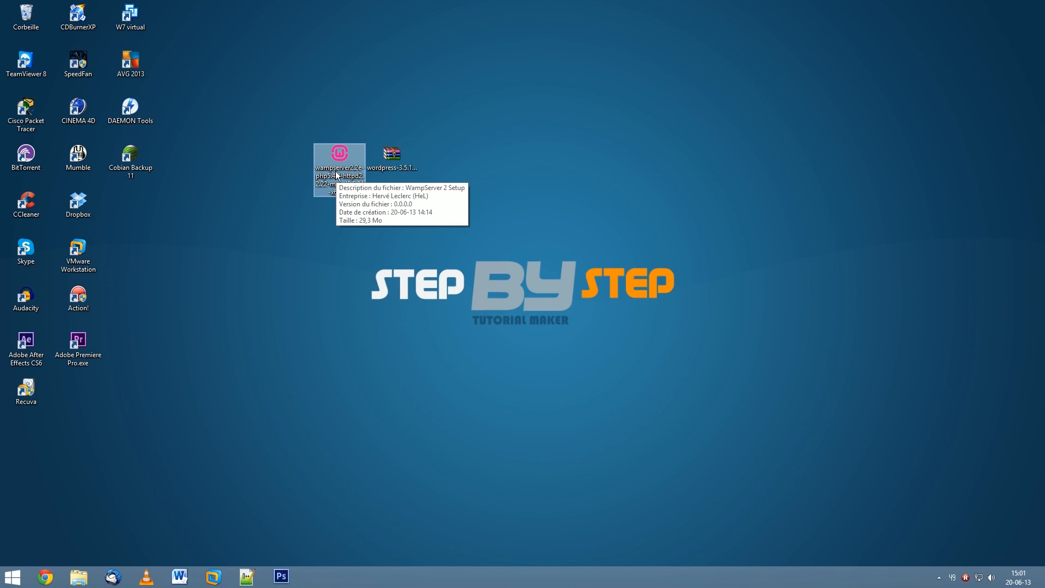
{"action": "double_click", "coordinate": [338, 157]}
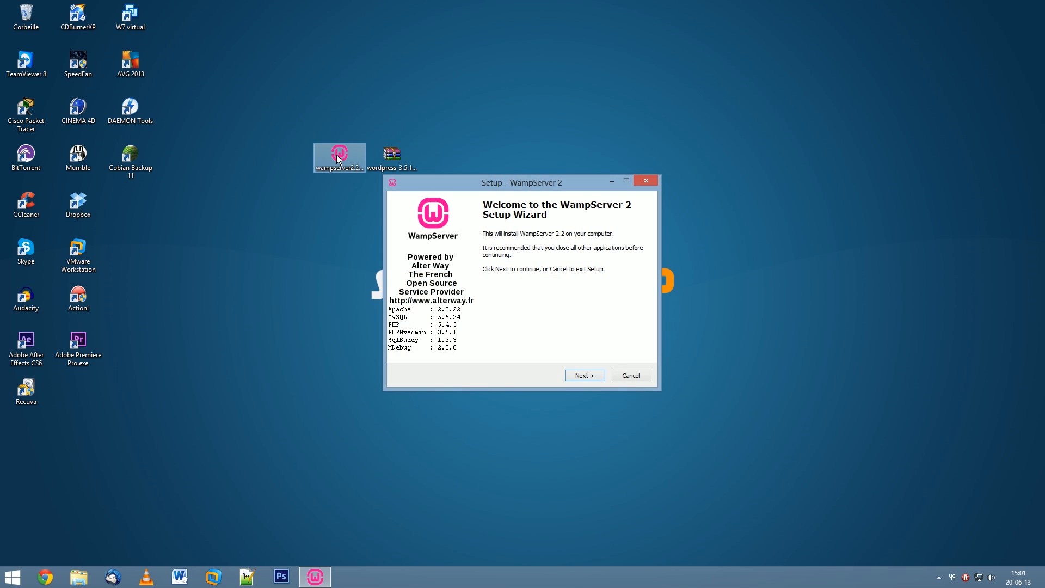
{"action": "left_click", "coordinate": [597, 377]}
{"action": "left_click", "coordinate": [434, 344]}
{"action": "left_click", "coordinate": [586, 374]}
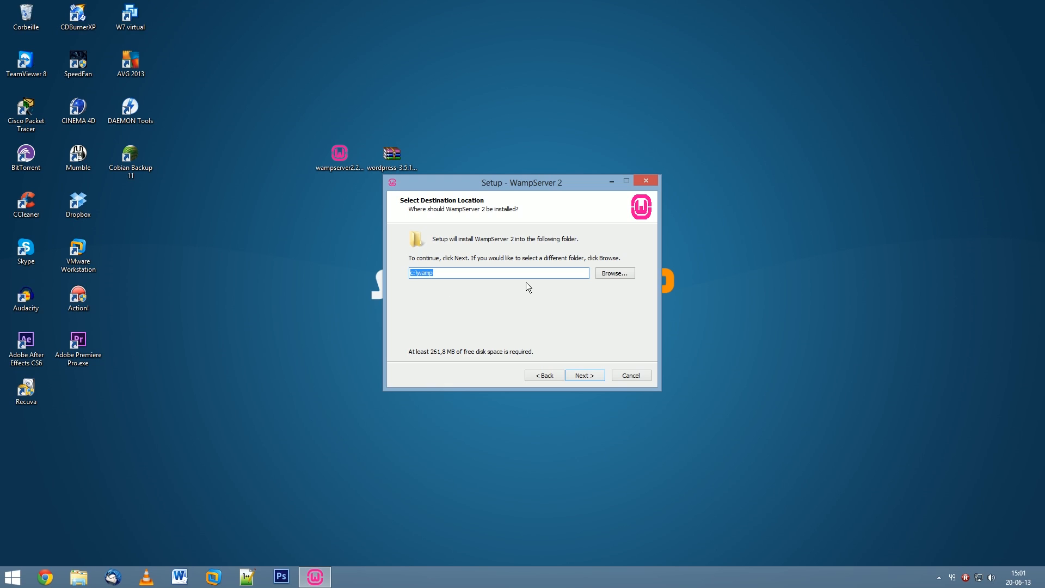
Set the install folder to E:\wamp on Local Server (E:) and start installing.
{"action": "left_click", "coordinate": [616, 273]}
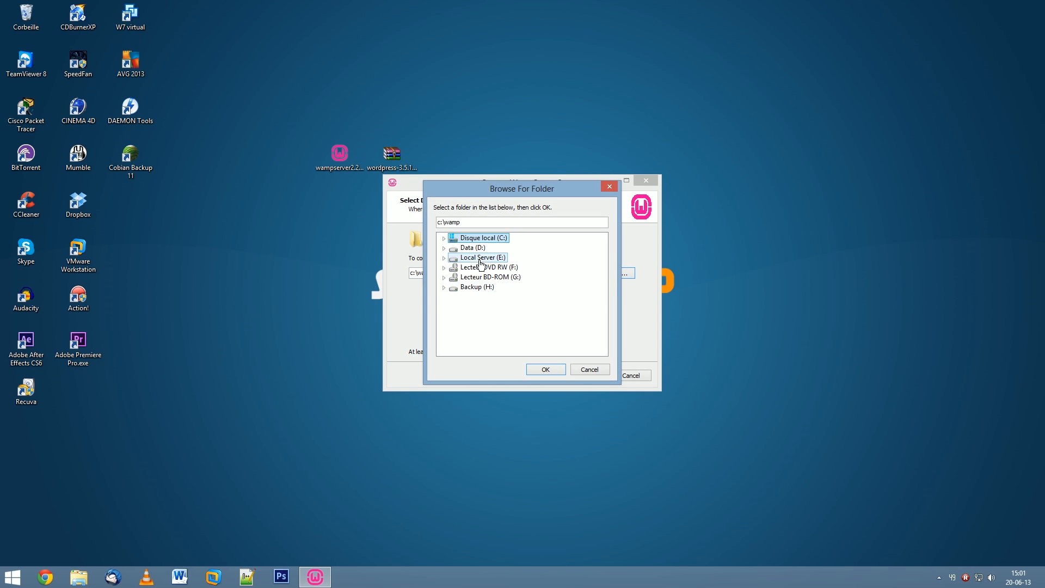
{"action": "left_click", "coordinate": [477, 259]}
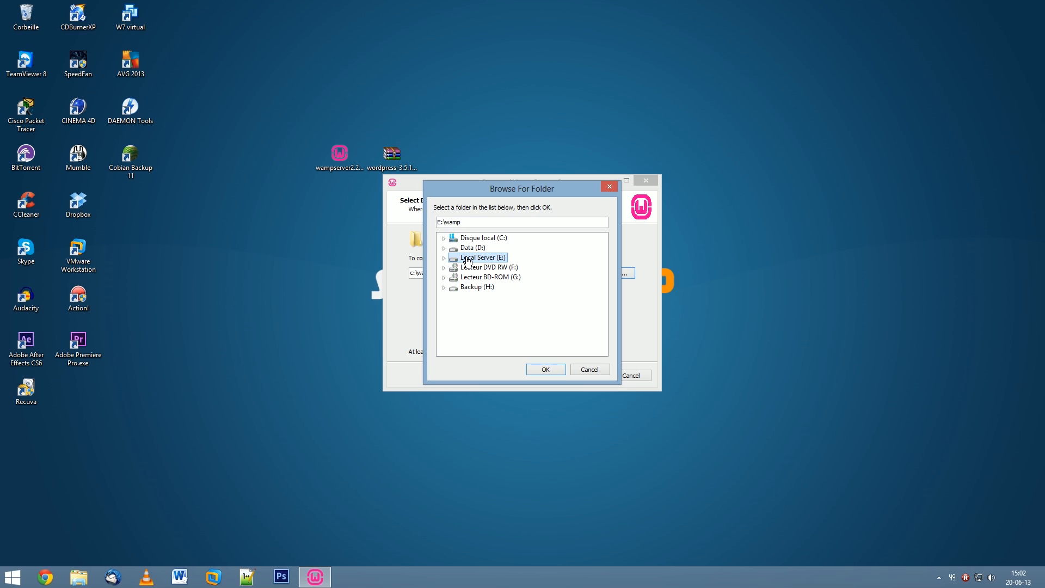
{"action": "left_click", "coordinate": [552, 370]}
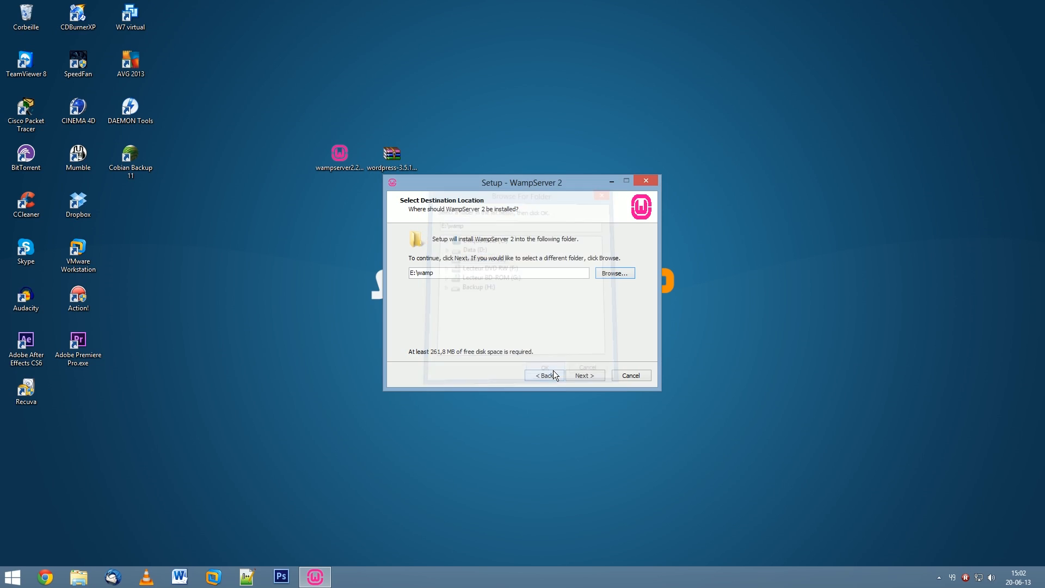
{"action": "left_click", "coordinate": [592, 376]}
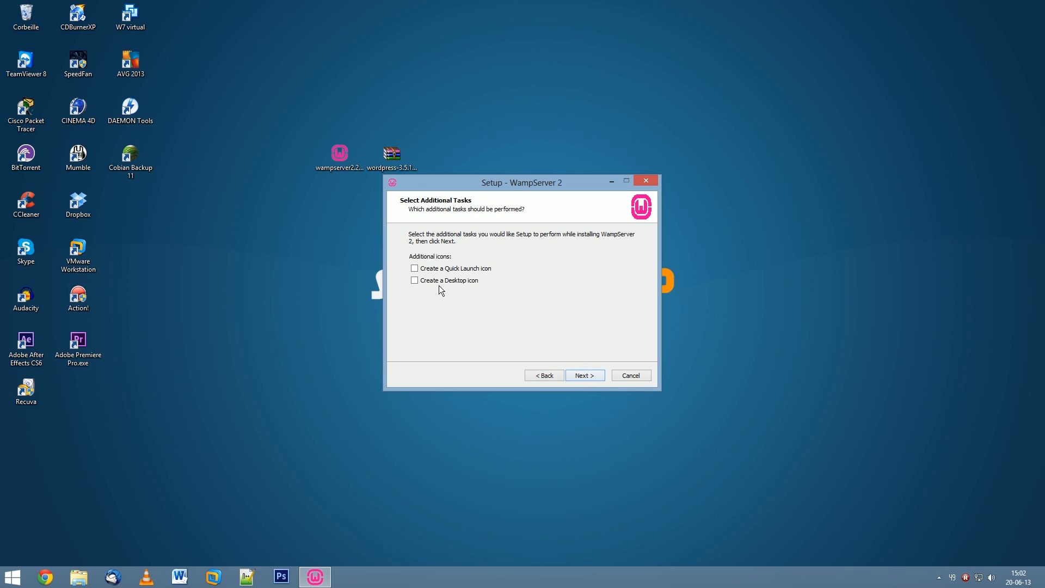
{"action": "left_click", "coordinate": [600, 376]}
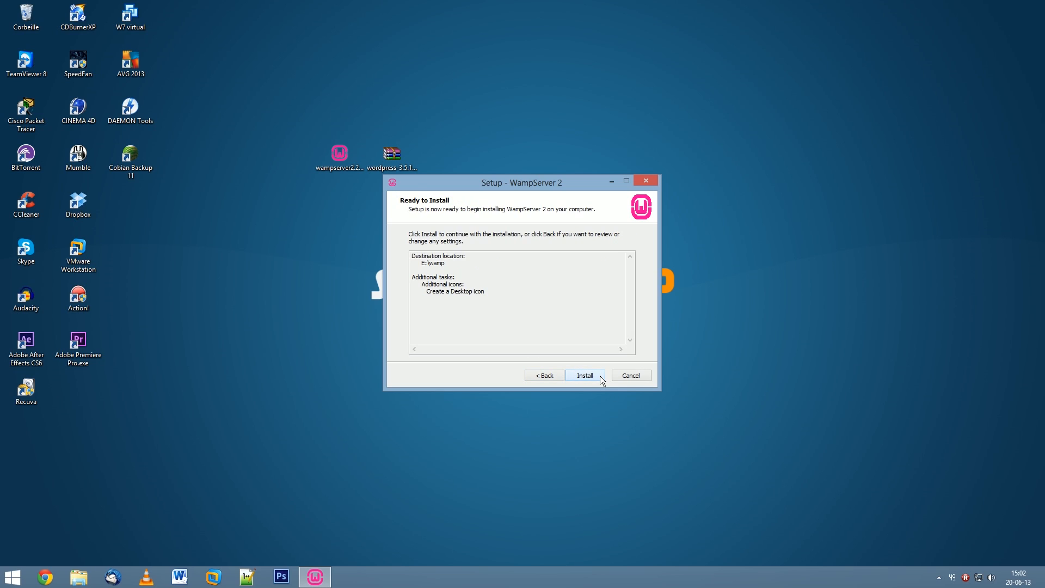
{"action": "left_click", "coordinate": [595, 374]}
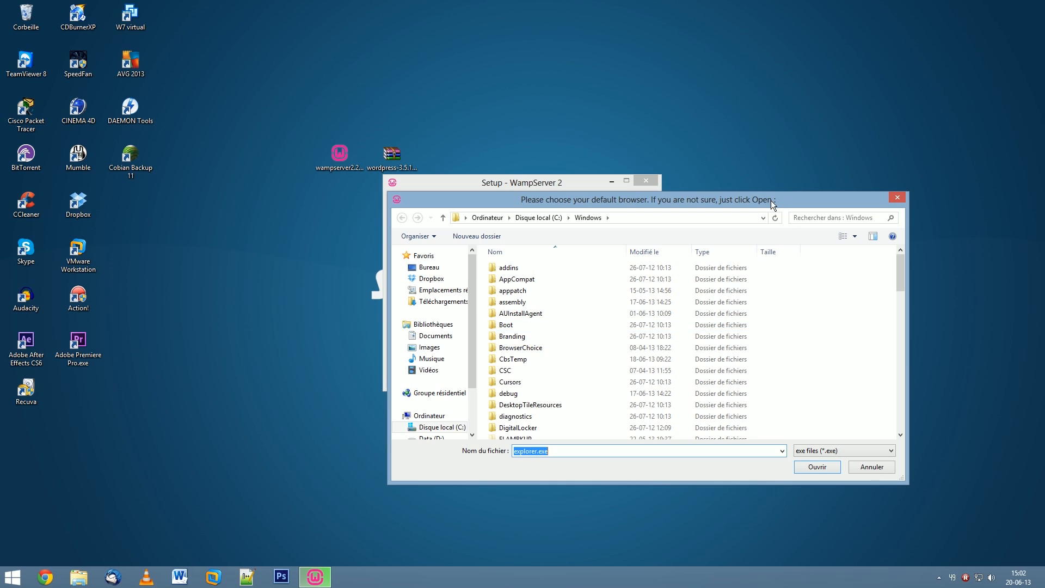
Choose C:\Program Files (x86)\Google\Chrome\Application\chrome.exe as WampServer's default browser.
{"action": "left_click_drag", "start_coordinate": [770, 200], "coordinate": [675, 163]}
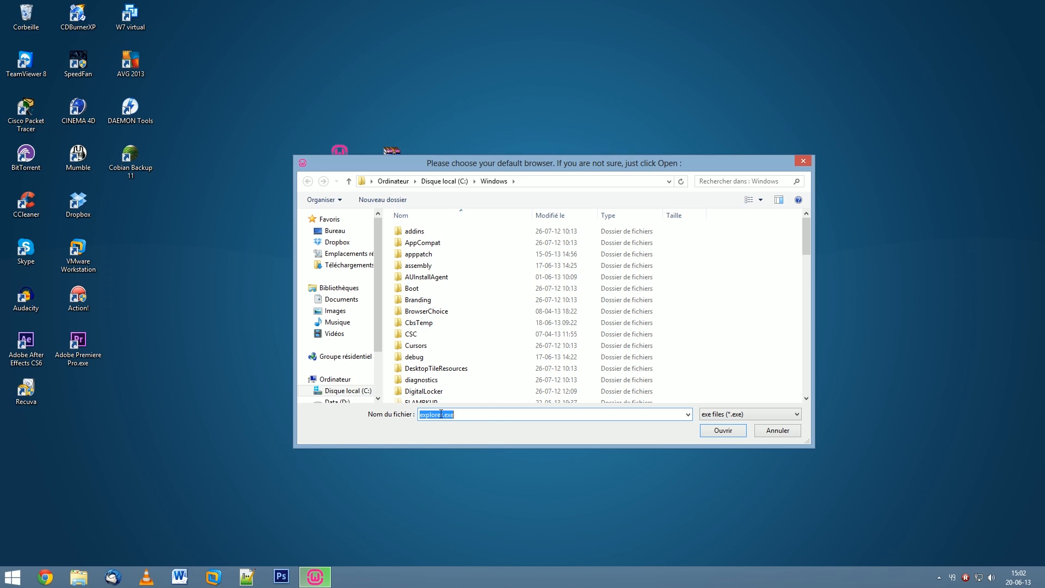
{"action": "left_click", "coordinate": [474, 311]}
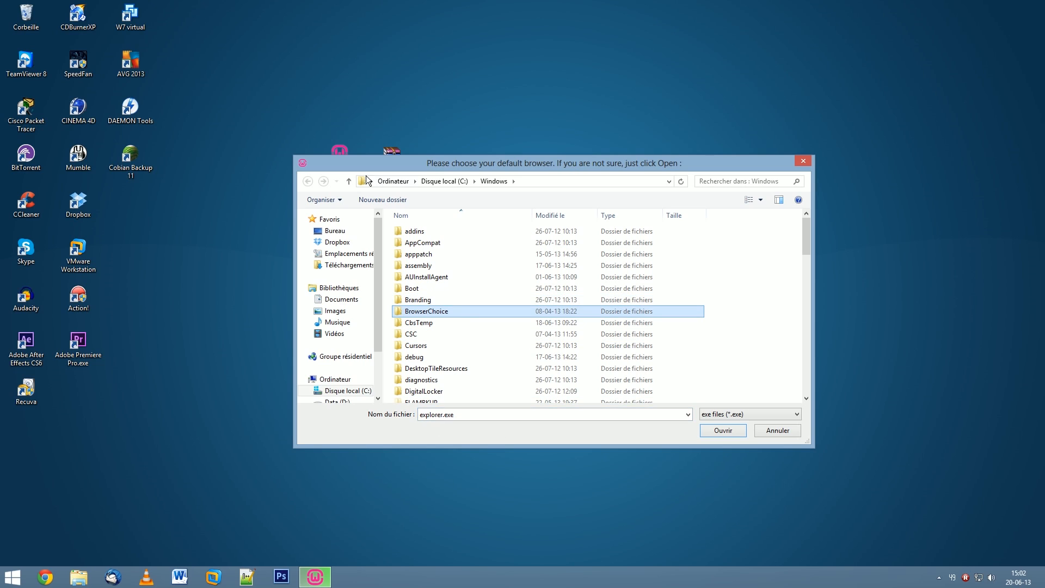
{"action": "left_click", "coordinate": [435, 185]}
{"action": "double_click", "coordinate": [452, 301]}
{"action": "left_click", "coordinate": [454, 304]}
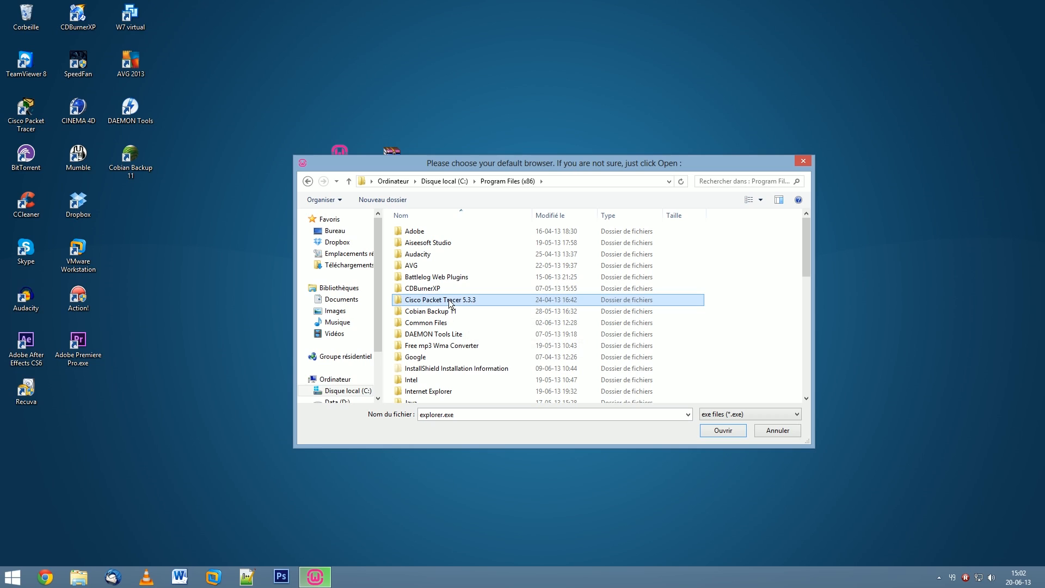
{"action": "double_click", "coordinate": [421, 358]}
{"action": "double_click", "coordinate": [419, 232]}
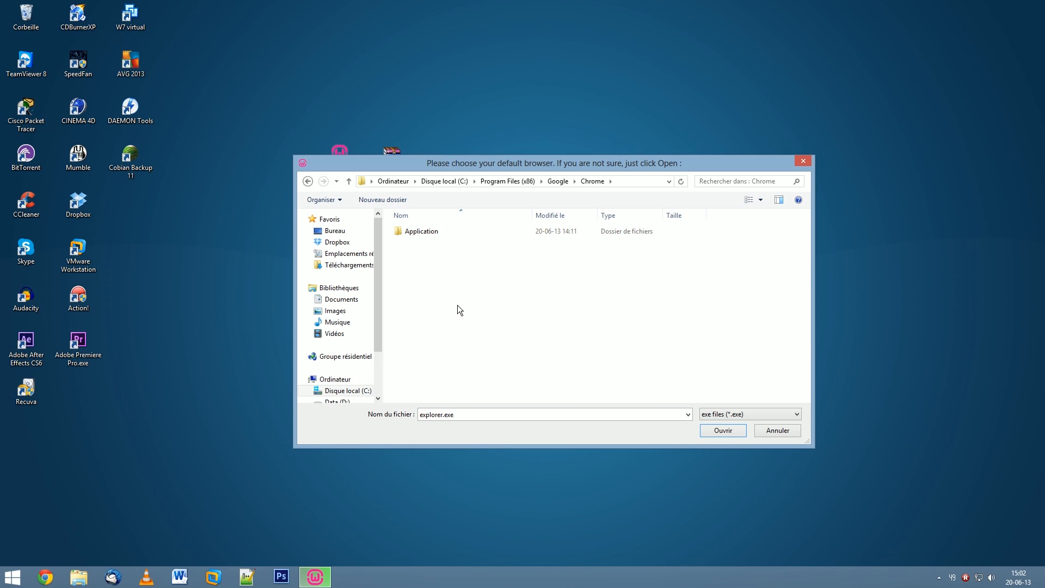
{"action": "double_click", "coordinate": [425, 232]}
{"action": "double_click", "coordinate": [422, 266]}
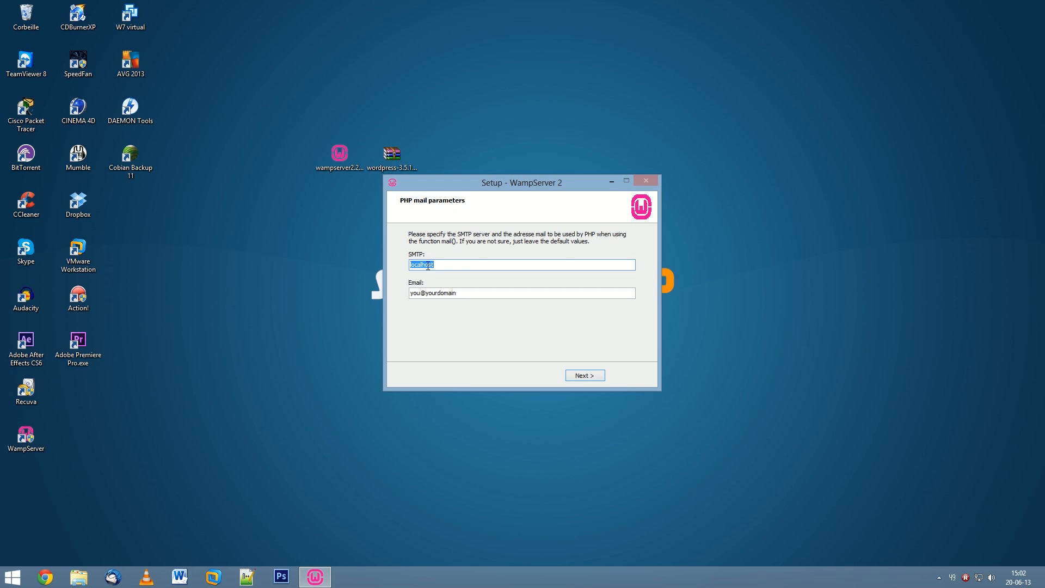
Keep the default PHP mail settings and finish setup without launching WampServer.
{"action": "left_click", "coordinate": [585, 376]}
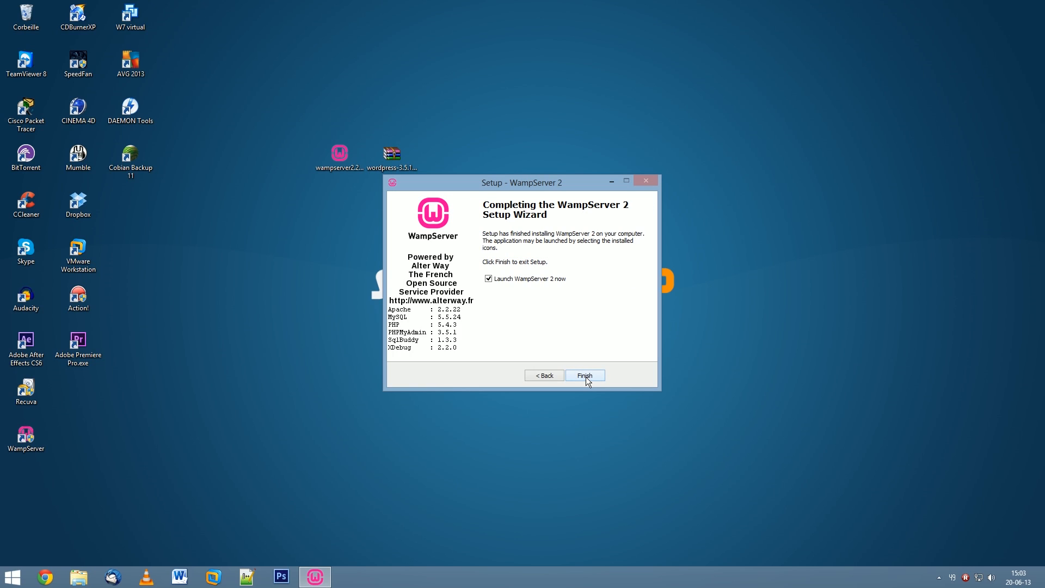
{"action": "left_click", "coordinate": [489, 279]}
{"action": "left_click", "coordinate": [595, 377]}
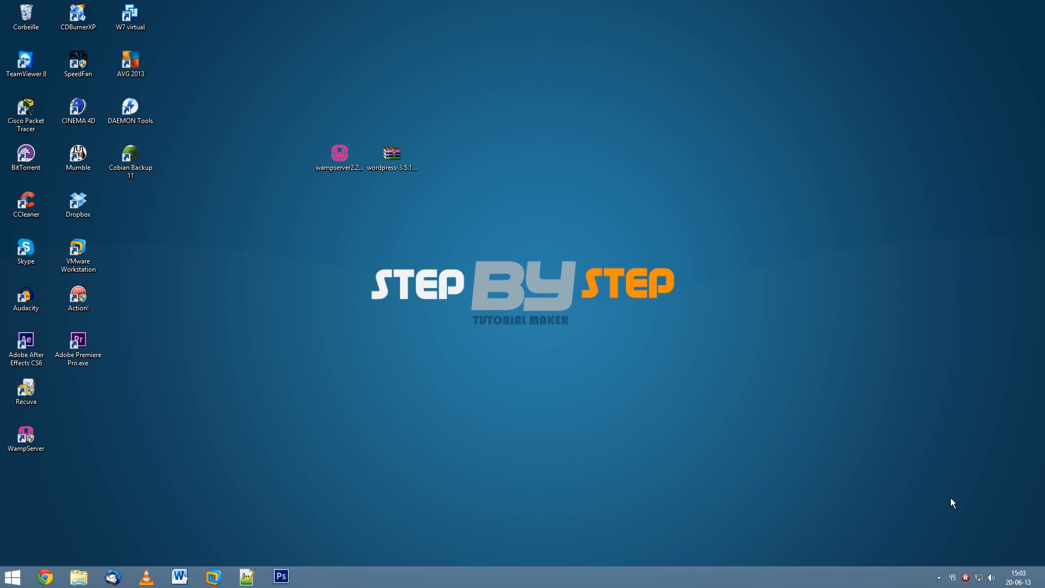
Browse from Computer to E:\wamp\www, then minimise the folder window.
{"action": "key", "text": "super"}
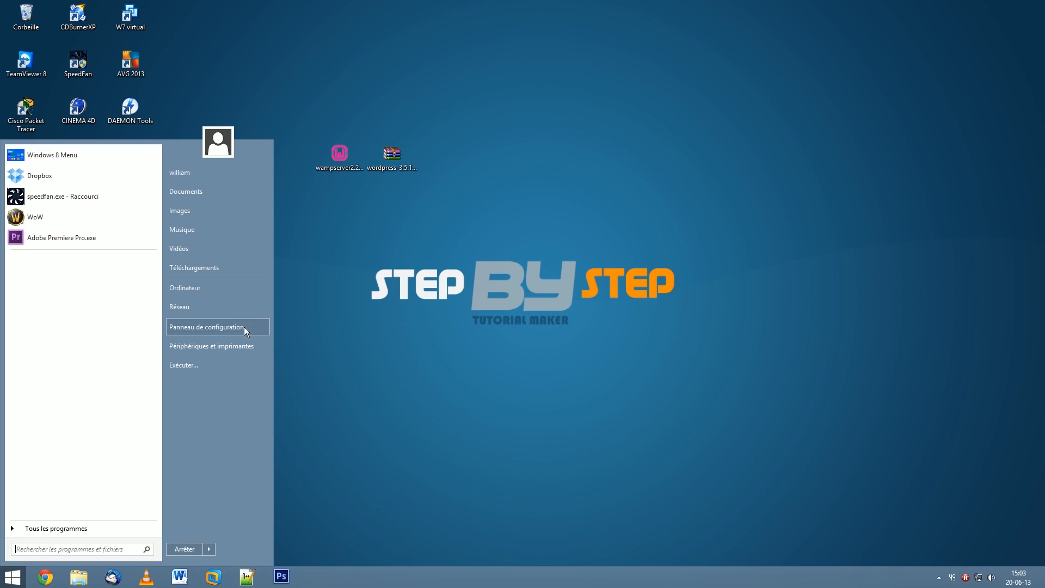
{"action": "left_click", "coordinate": [219, 291]}
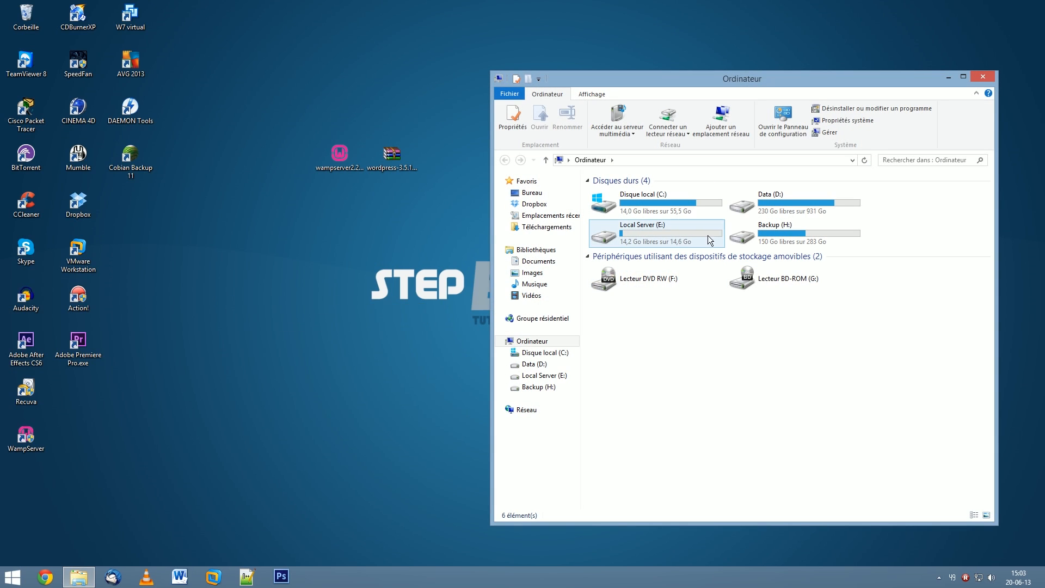
{"action": "double_click", "coordinate": [640, 237]}
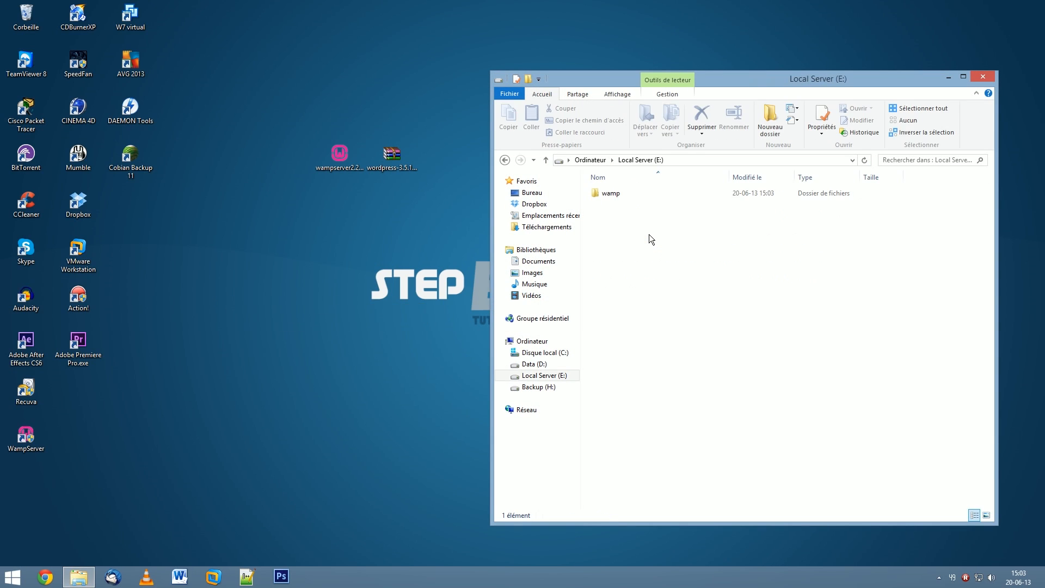
{"action": "double_click", "coordinate": [618, 194]}
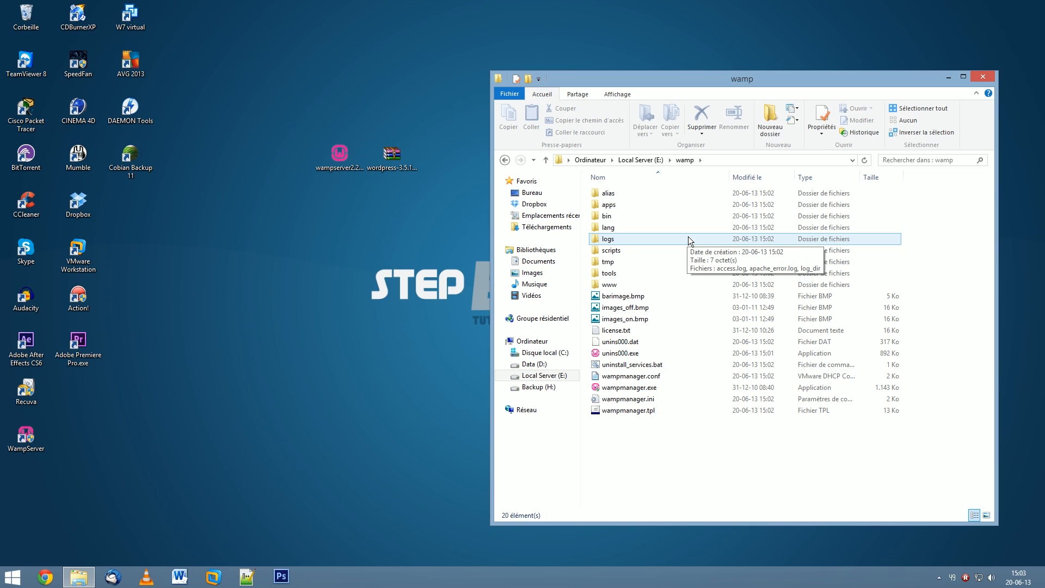
{"action": "double_click", "coordinate": [616, 287]}
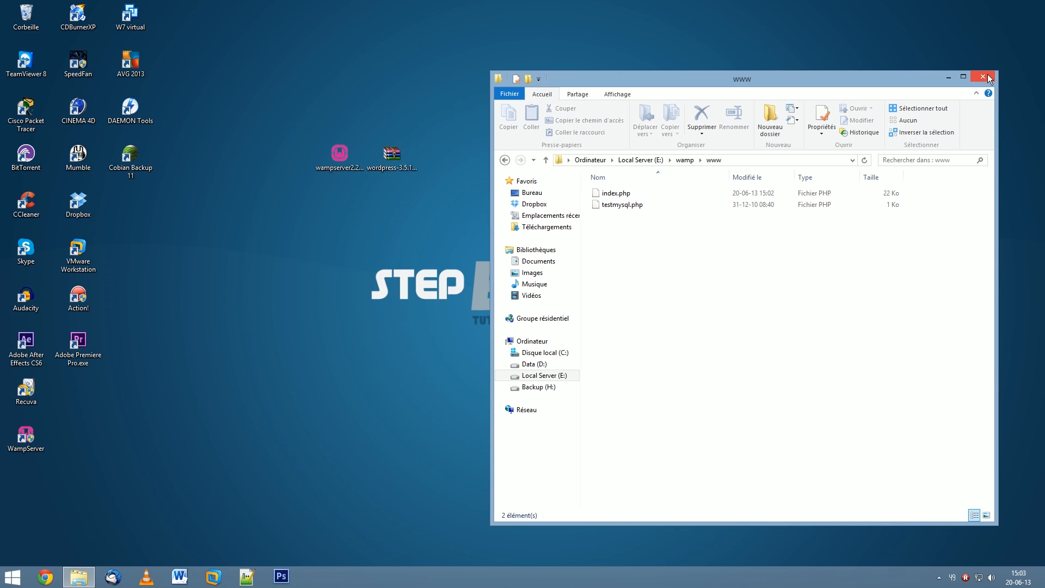
{"action": "left_click", "coordinate": [948, 77]}
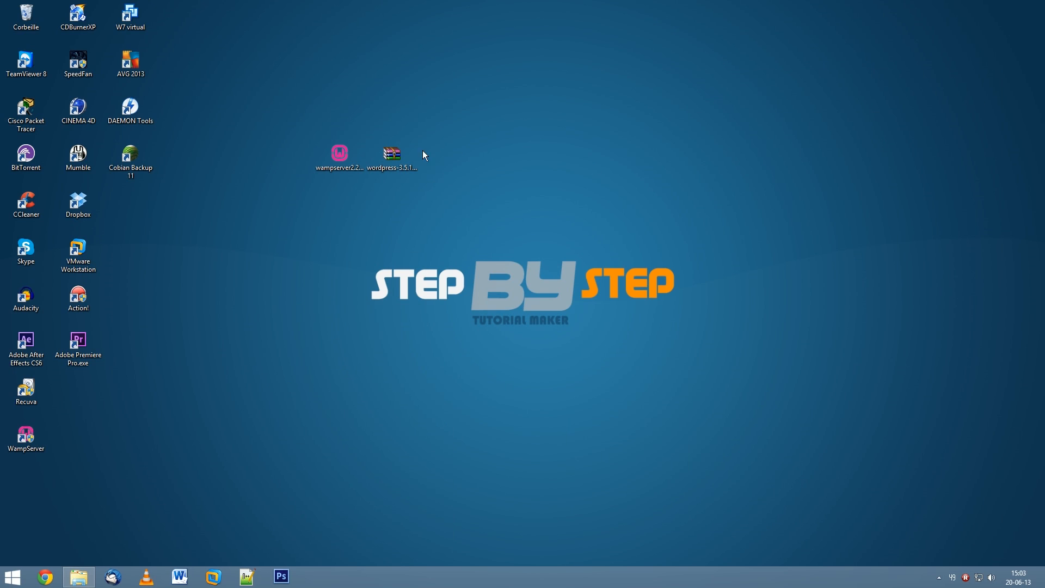
Extract wordpress-3.5.1-fr_FR.zip into E:\wamp\www using WinRAR's Extraire les fichiers.
{"action": "left_click", "coordinate": [403, 157]}
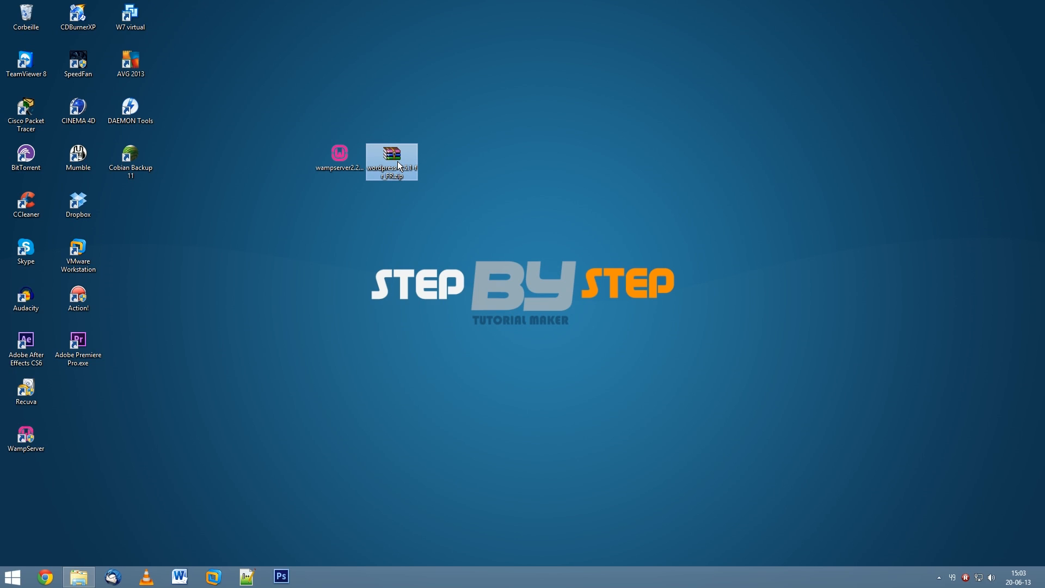
{"action": "right_click", "coordinate": [397, 161]}
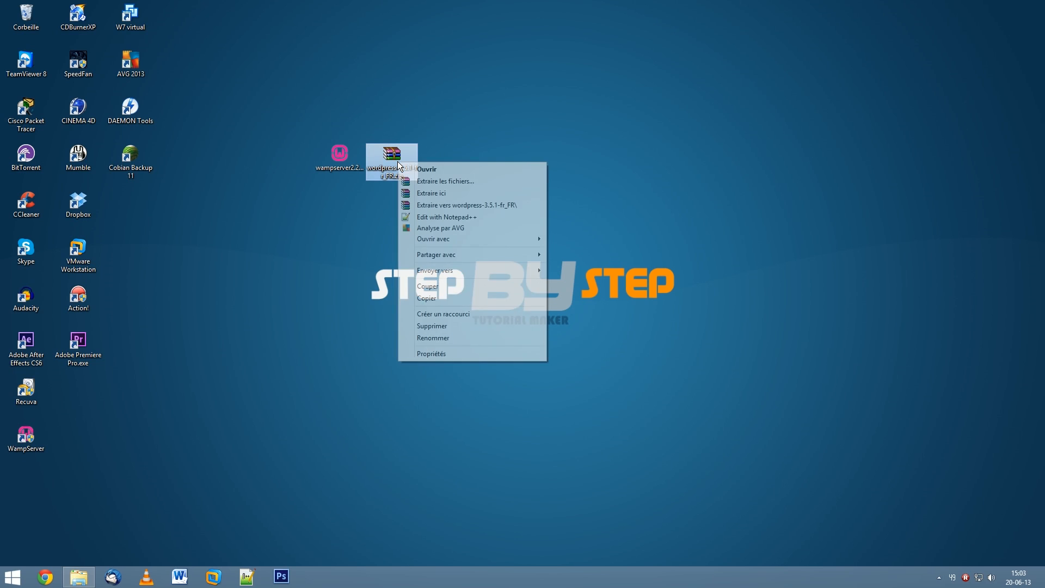
{"action": "left_click", "coordinate": [481, 182]}
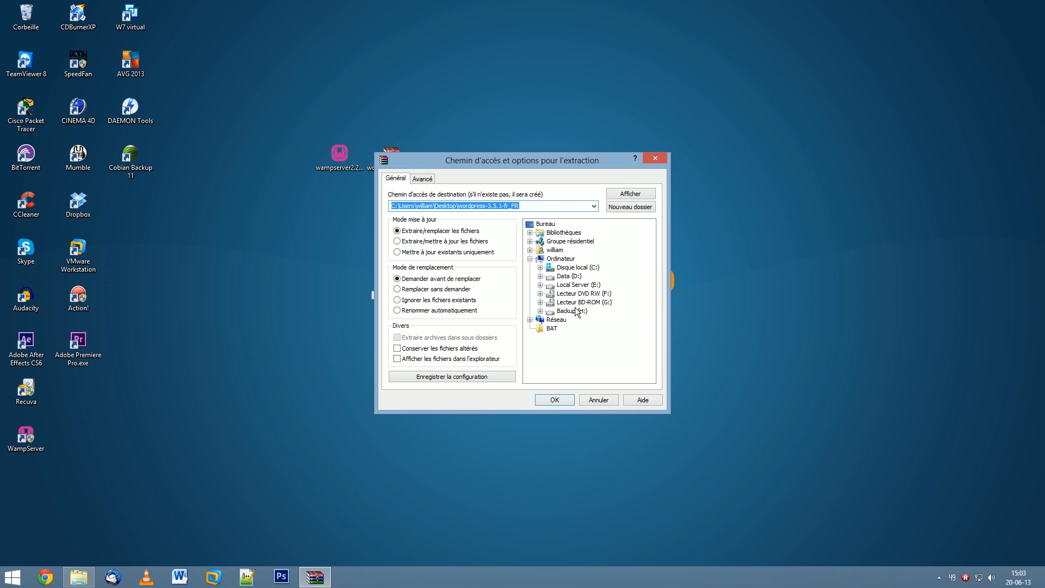
{"action": "left_click", "coordinate": [540, 285]}
{"action": "left_click", "coordinate": [551, 293]}
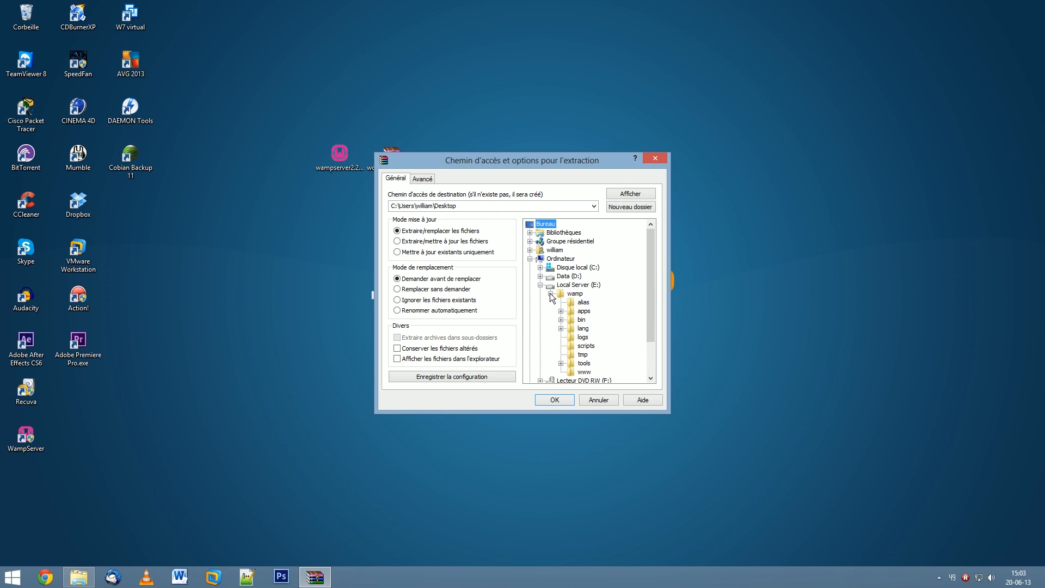
{"action": "left_click", "coordinate": [584, 346]}
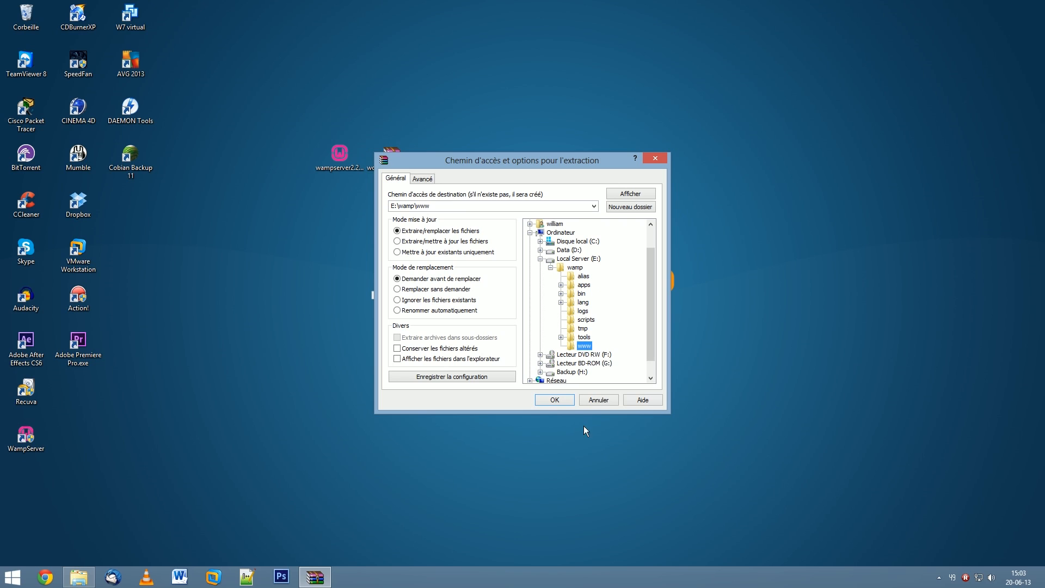
{"action": "left_click", "coordinate": [554, 400]}
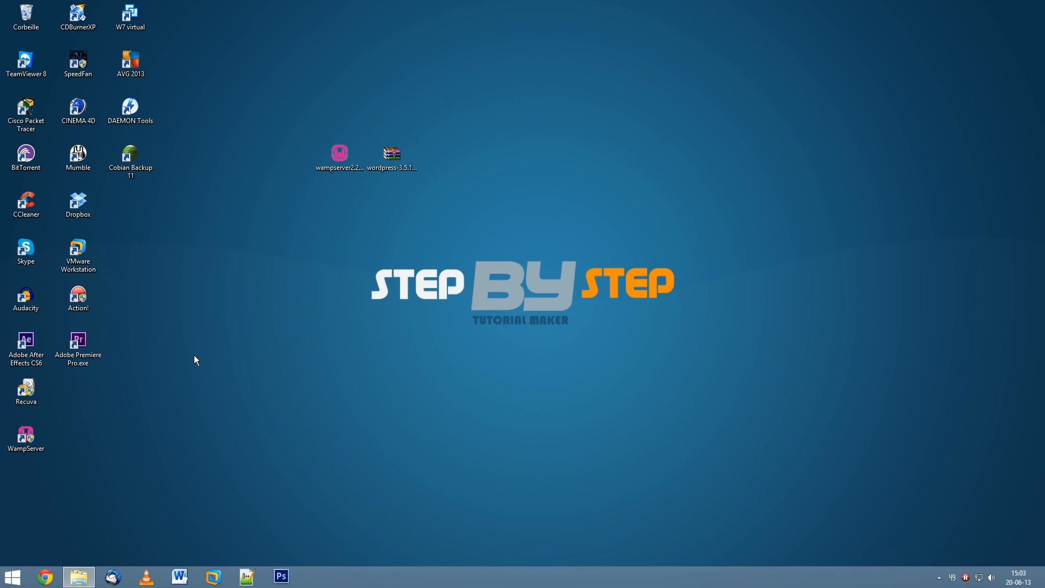
{"action": "left_click", "coordinate": [78, 577]}
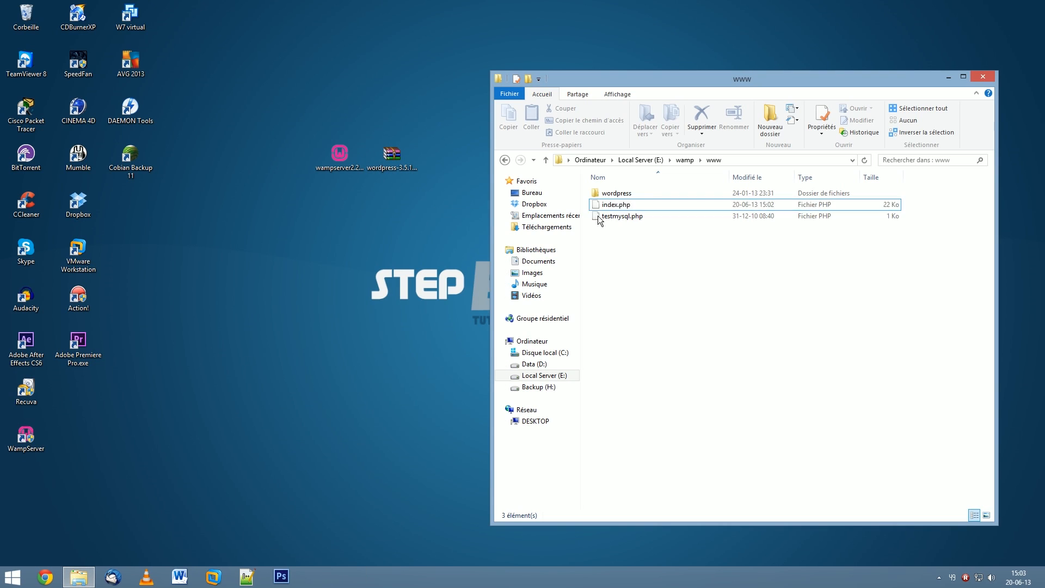
Open the extracted wordpress folder to confirm its 19 items, then close Explorer.
{"action": "left_click", "coordinate": [607, 197]}
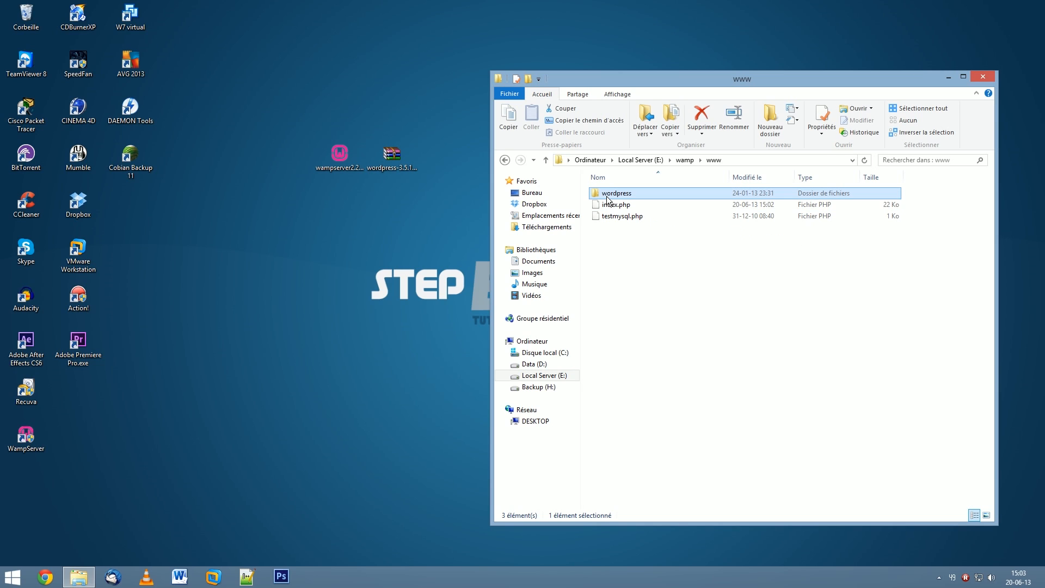
{"action": "double_click", "coordinate": [608, 197]}
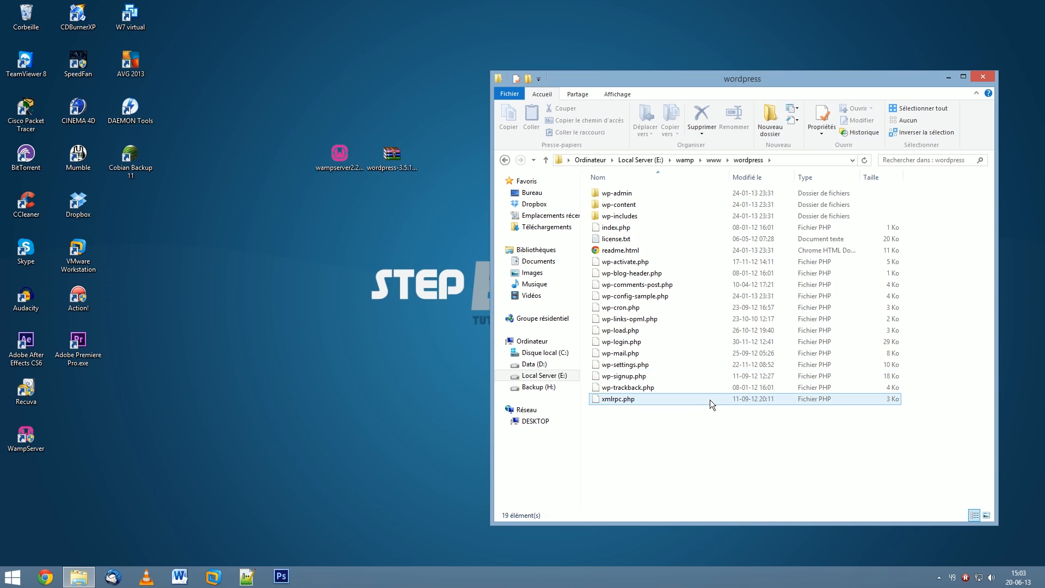
{"action": "left_click", "coordinate": [987, 78]}
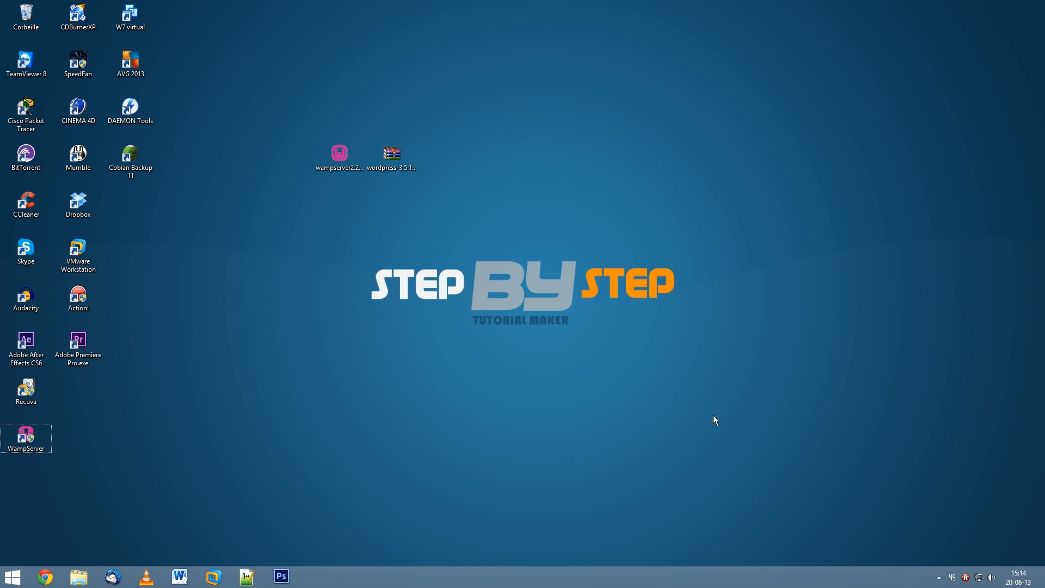
{"action": "right_click", "coordinate": [23, 440]}
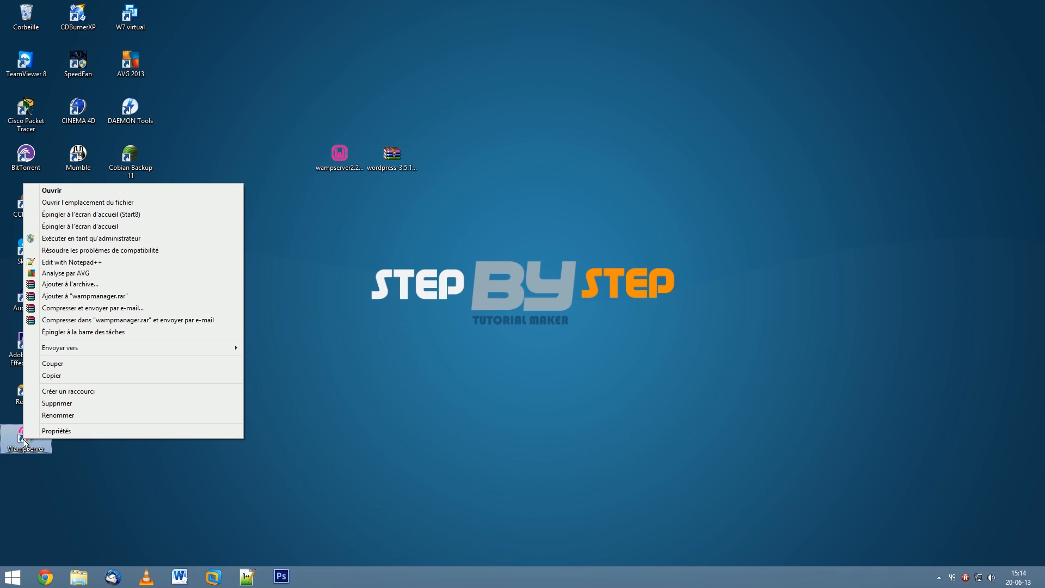
Run WampServer as administrator, pin its tray icon to the notification area, and open its menu.
{"action": "left_click", "coordinate": [100, 238]}
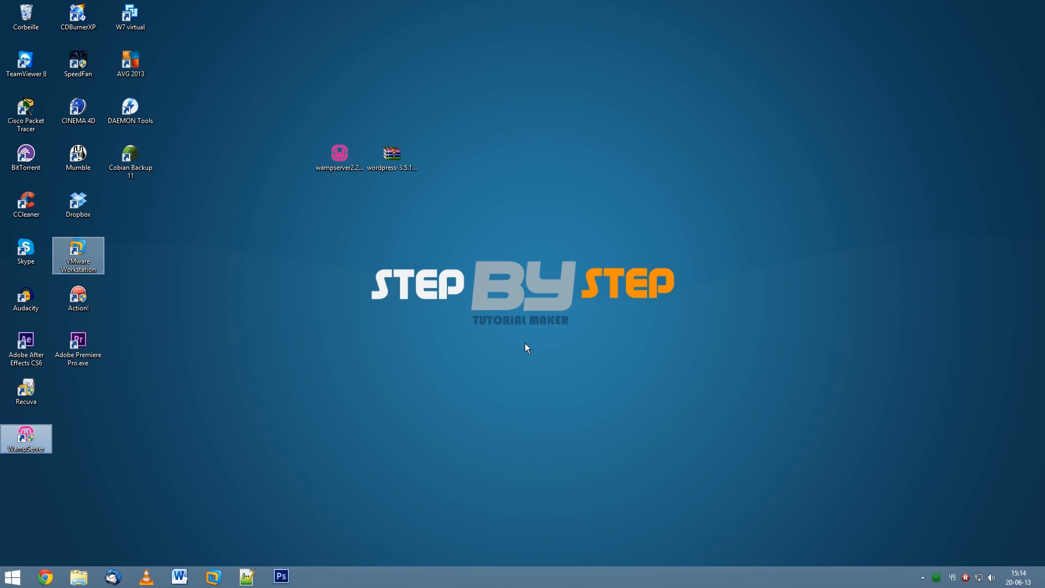
{"action": "left_click", "coordinate": [939, 577]}
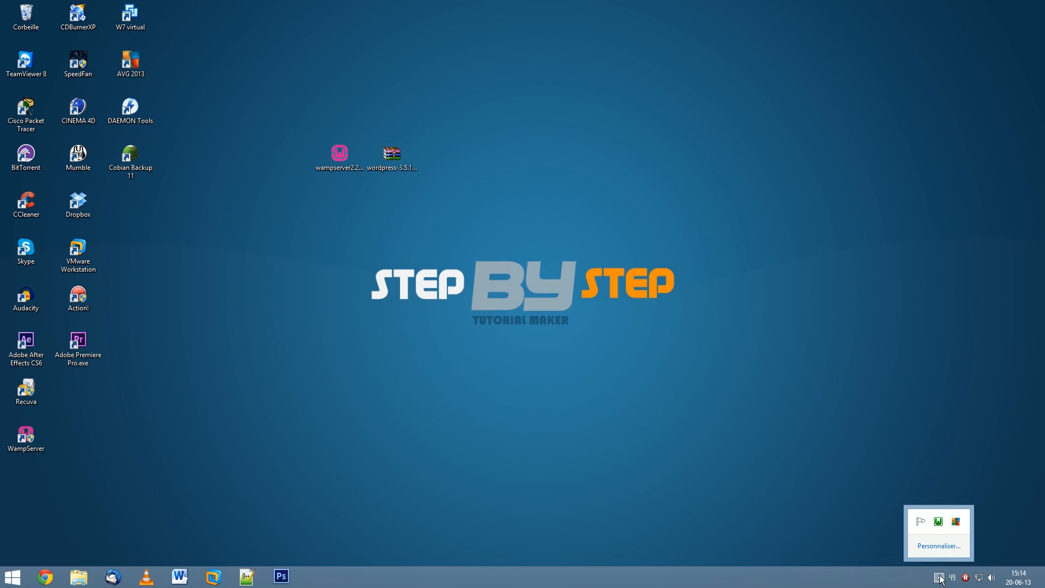
{"action": "left_click_drag", "start_coordinate": [938, 523], "coordinate": [960, 578]}
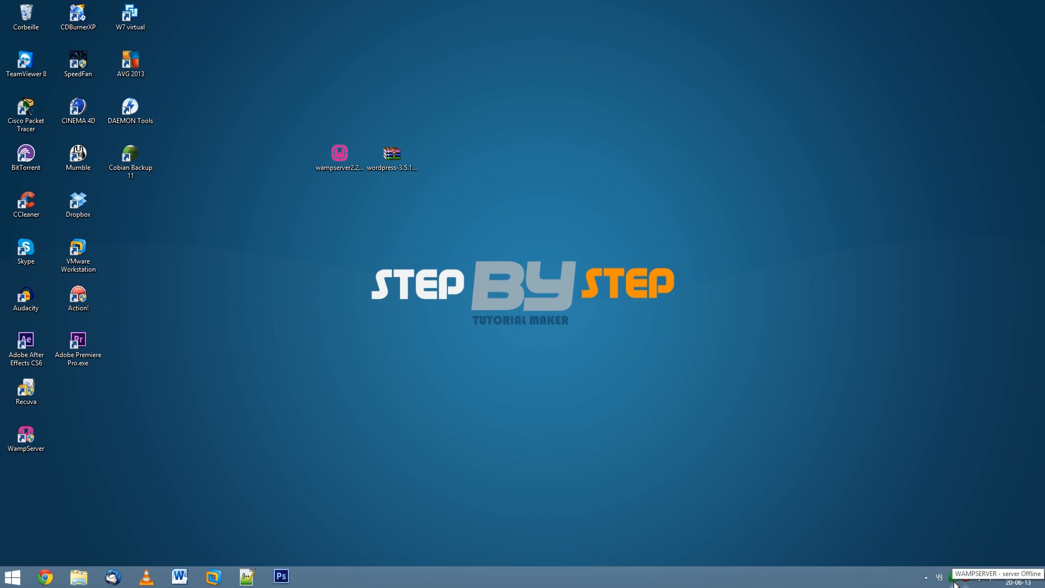
{"action": "left_click", "coordinate": [953, 581]}
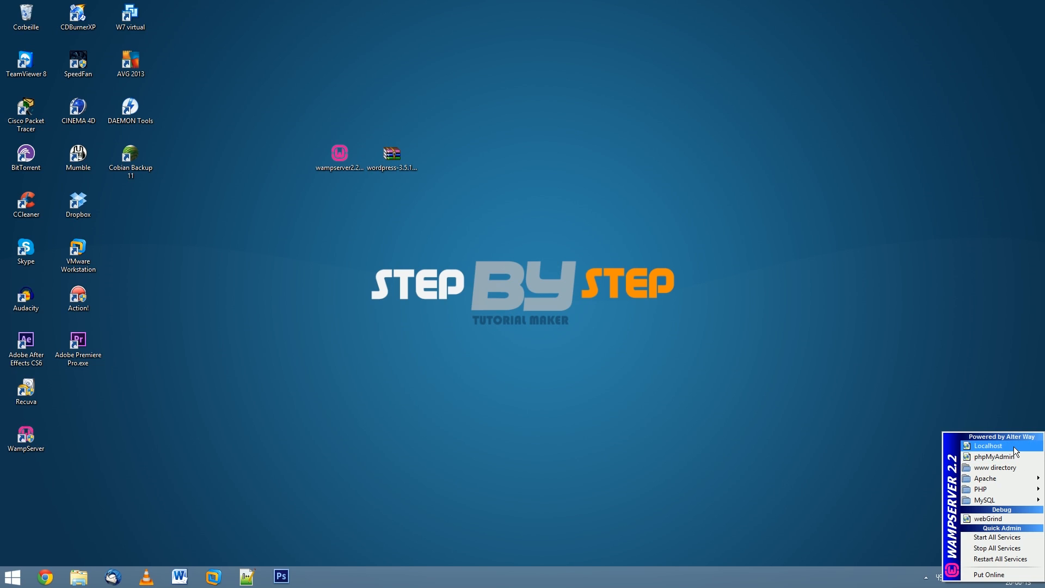
{"action": "mouse_move", "coordinate": [1019, 495]}
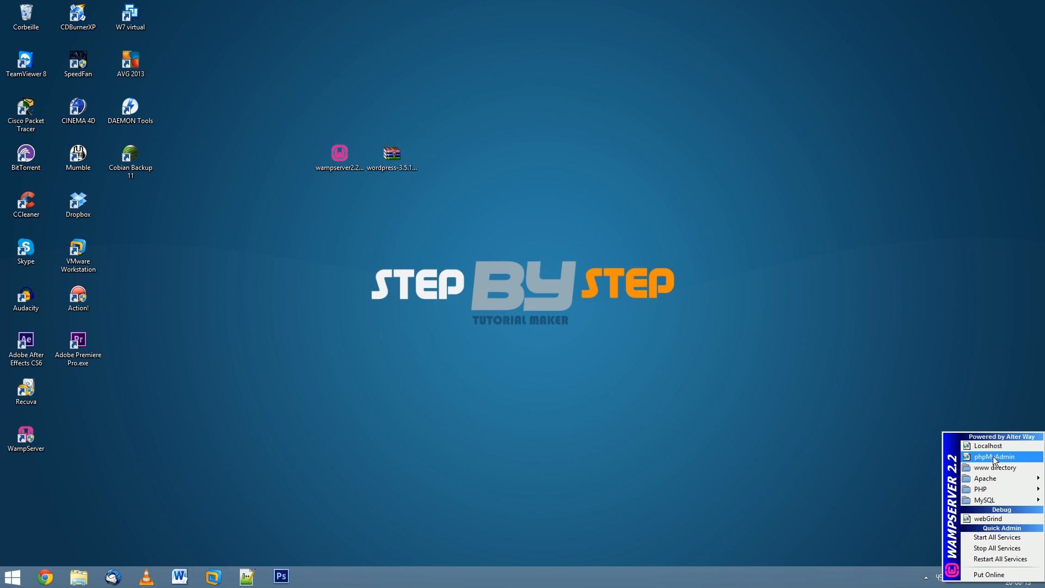
Create the WordpressTest database on phpMyAdmin's Bases de données page, then close Chrome.
{"action": "left_click", "coordinate": [994, 458]}
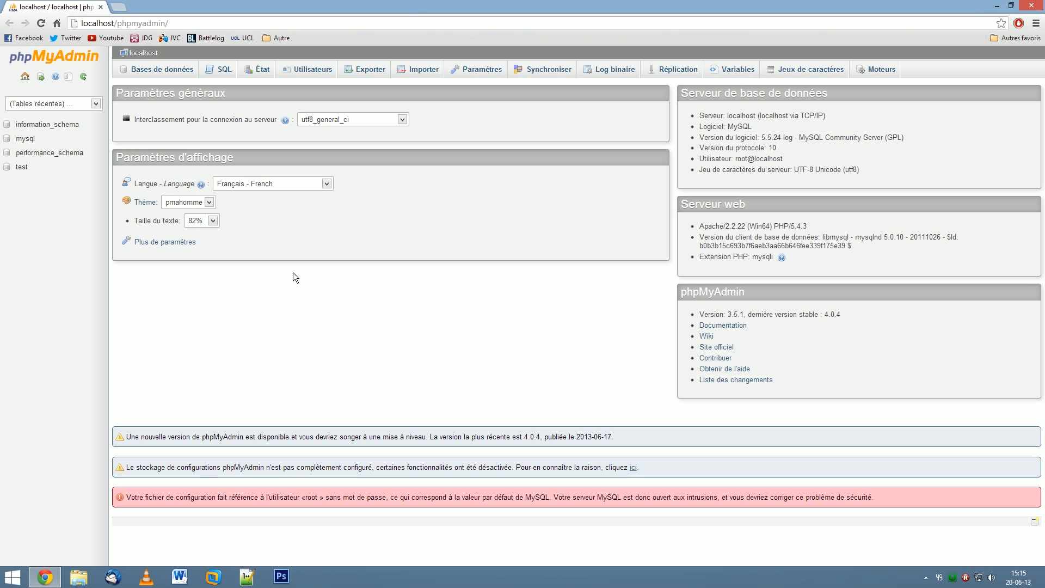
{"action": "left_click", "coordinate": [175, 73]}
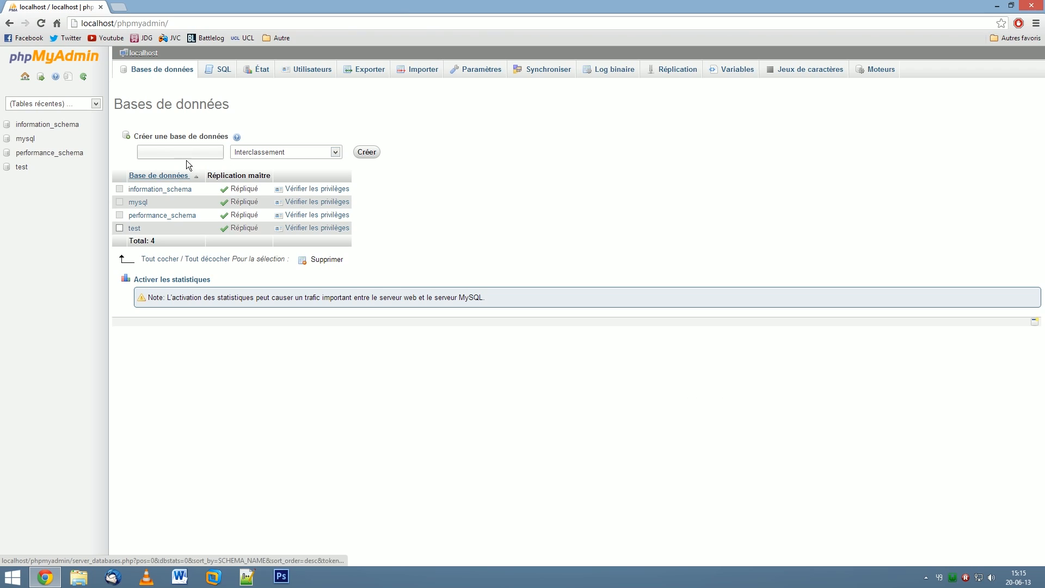
{"action": "left_click", "coordinate": [169, 153]}
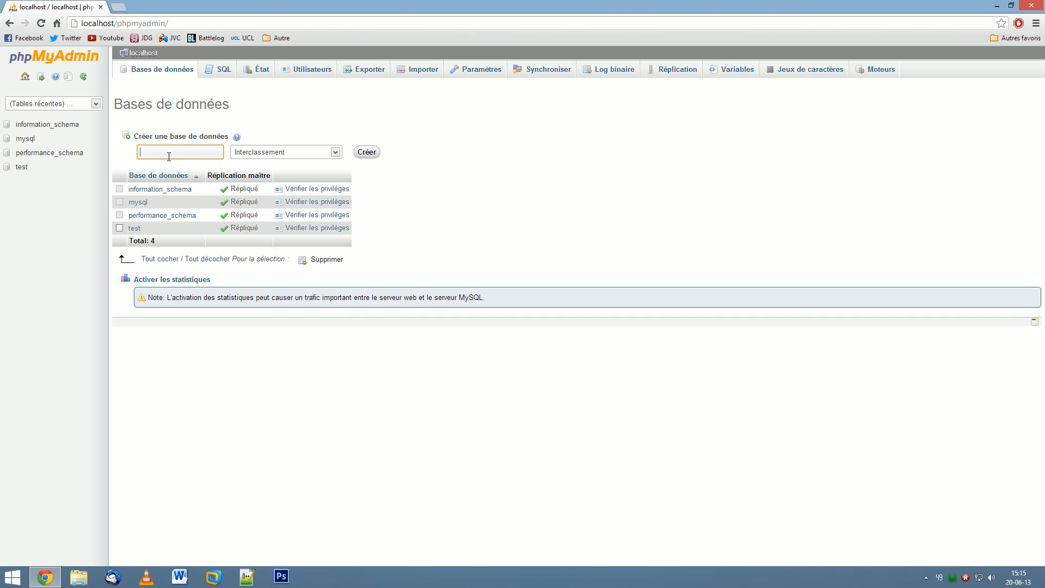
{"action": "type", "text": "WordpressTest"}
{"action": "left_click", "coordinate": [363, 154]}
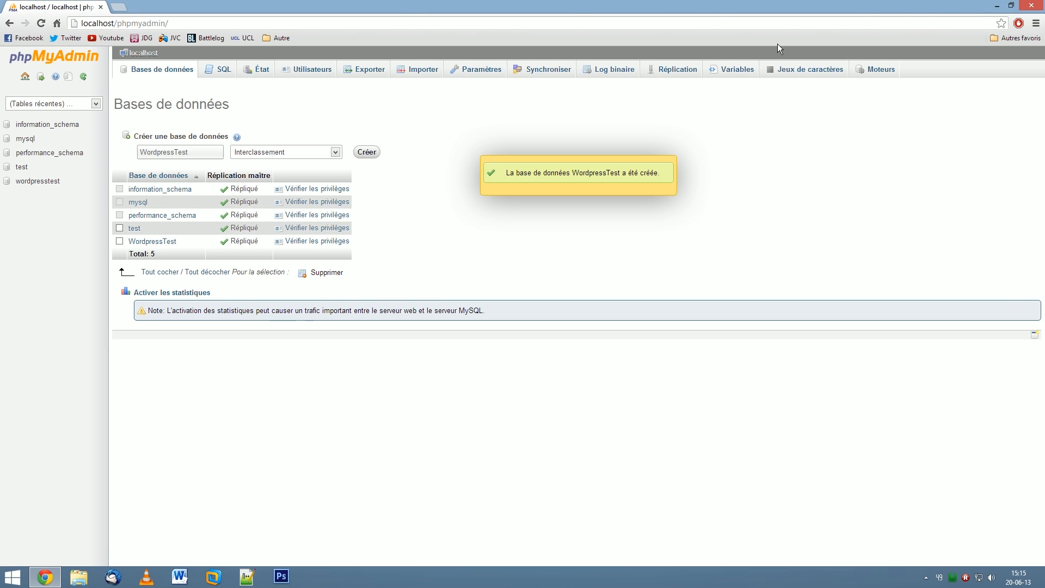
{"action": "left_click", "coordinate": [1033, 7]}
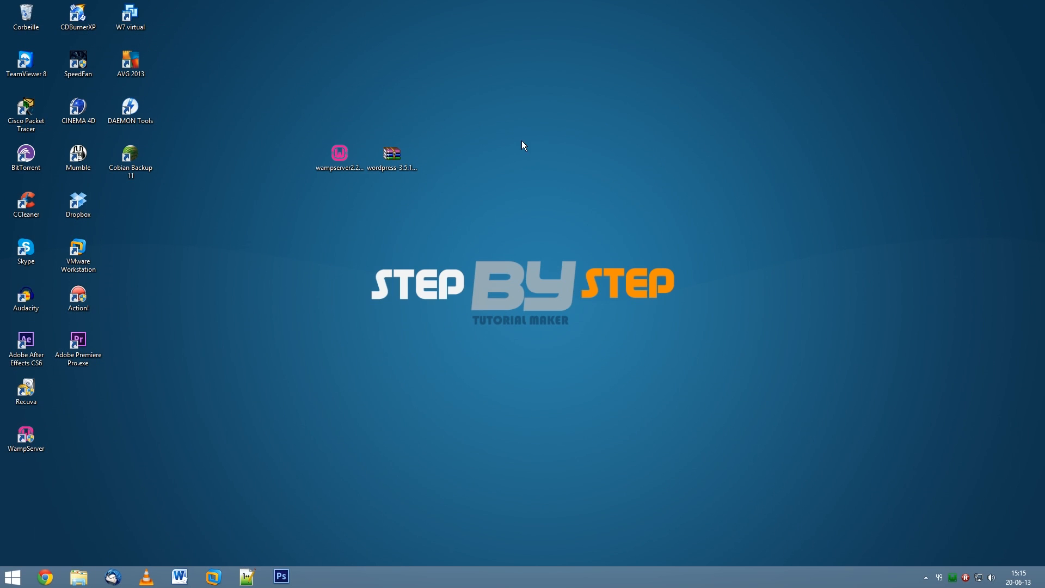
From the Wamp localhost page, open the wordpress project and start creating wp-config.php.
{"action": "left_click", "coordinate": [952, 580]}
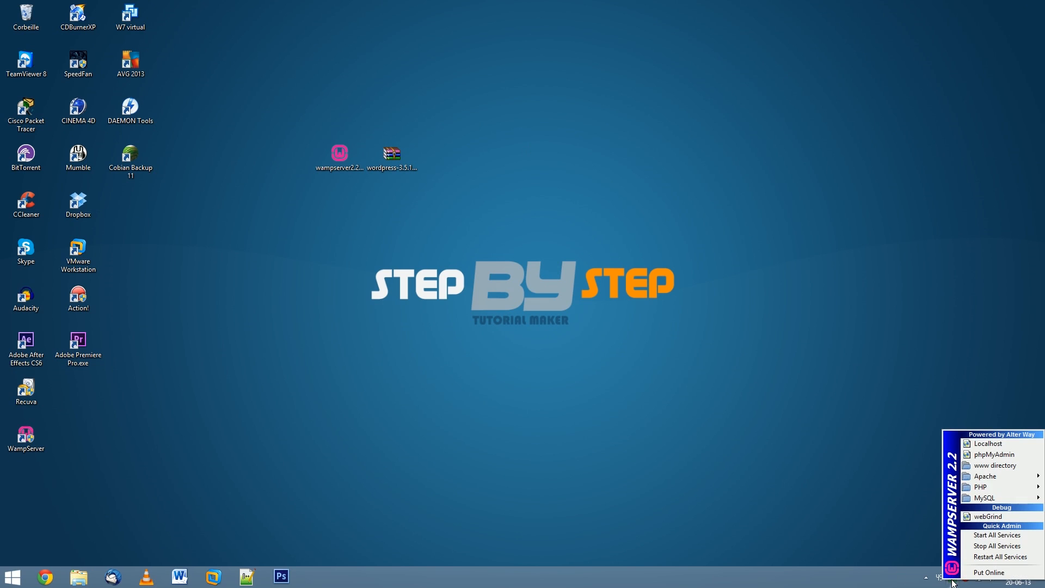
{"action": "left_click", "coordinate": [998, 444]}
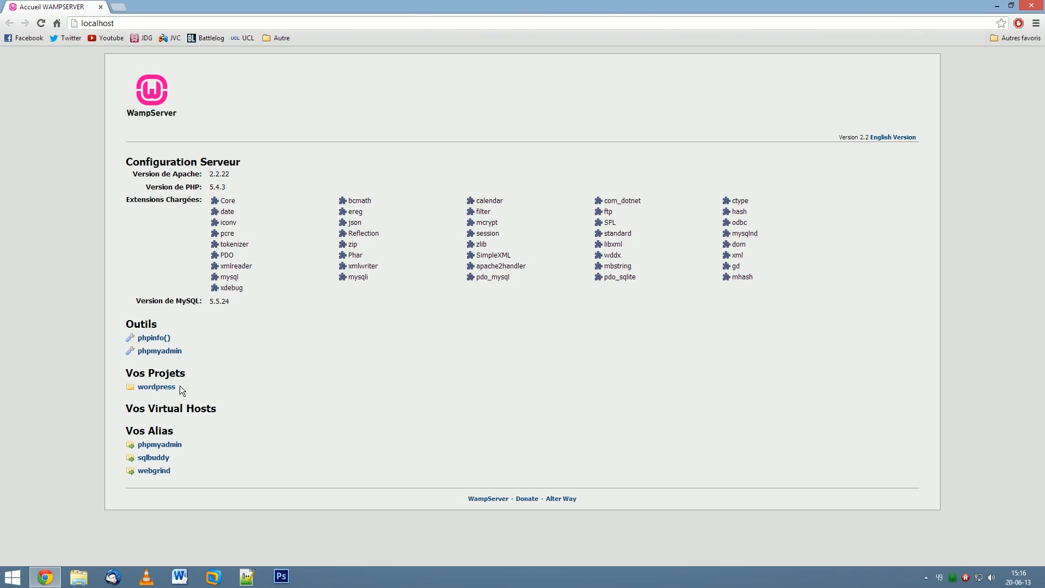
{"action": "left_click", "coordinate": [165, 387]}
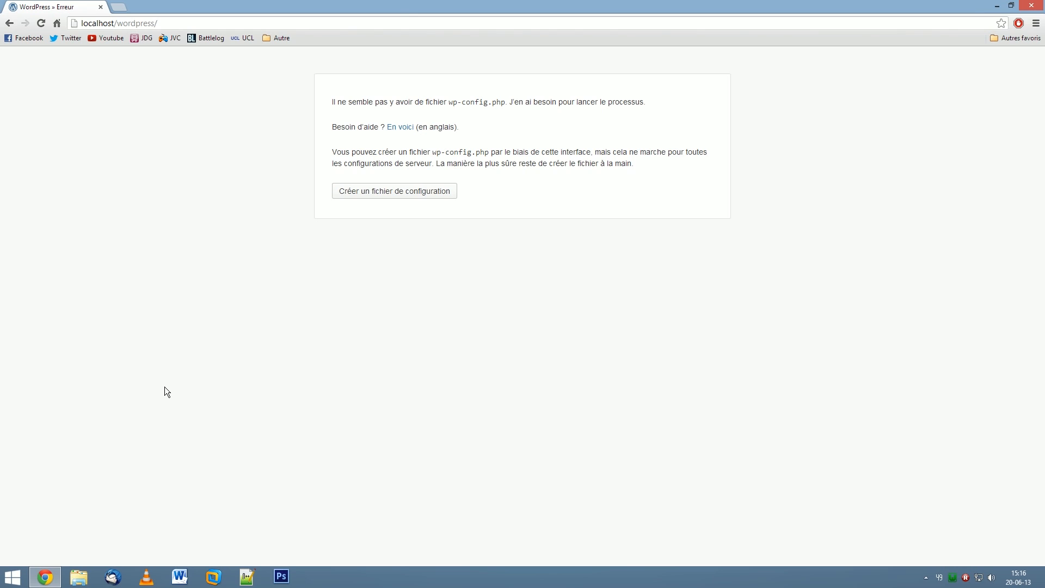
{"action": "left_click", "coordinate": [423, 196]}
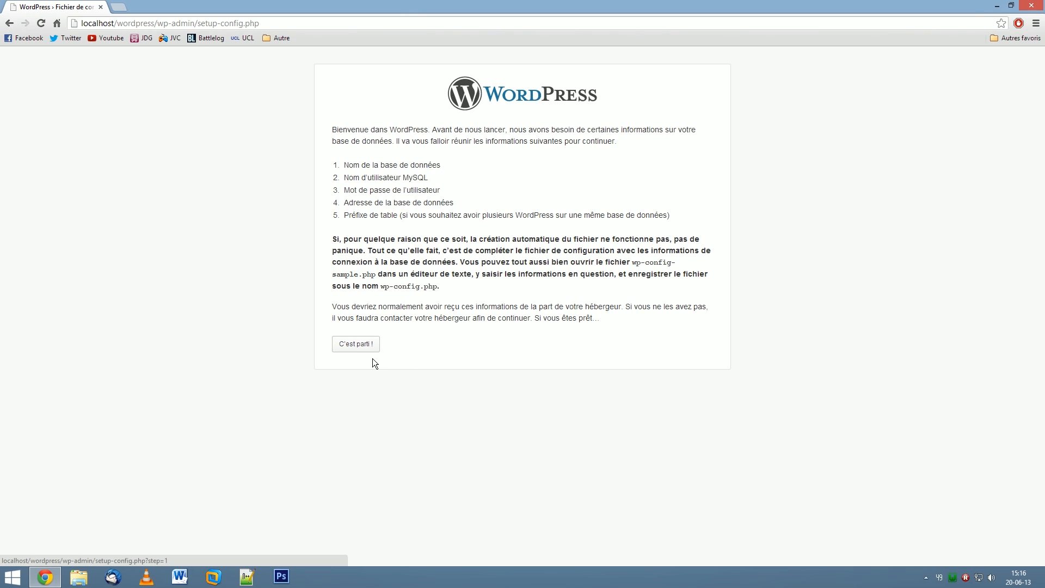
On the connection form, enter WordpressTest as the database name and root as the username.
{"action": "left_click", "coordinate": [358, 349]}
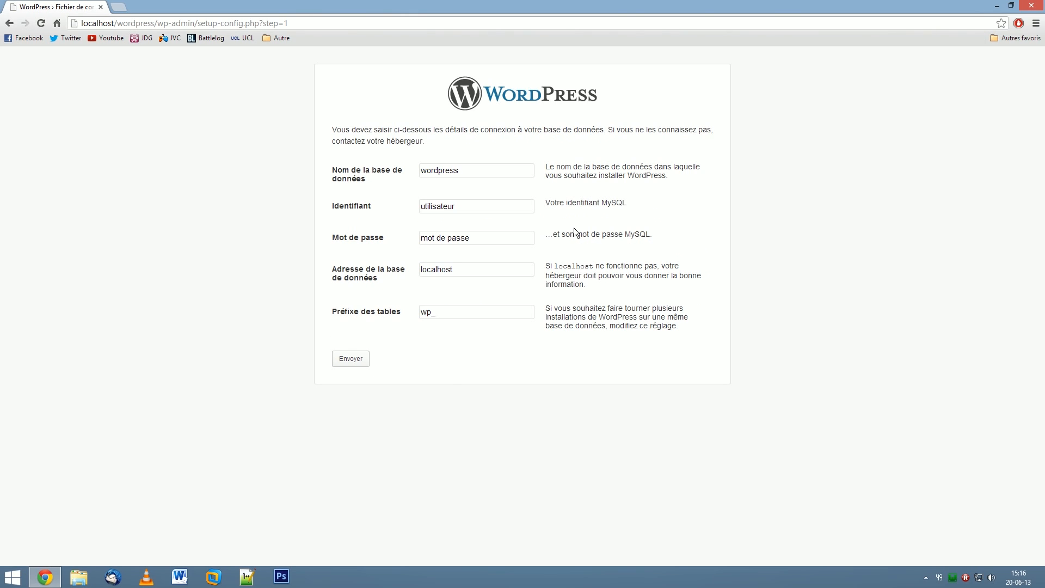
{"action": "double_click", "coordinate": [454, 177]}
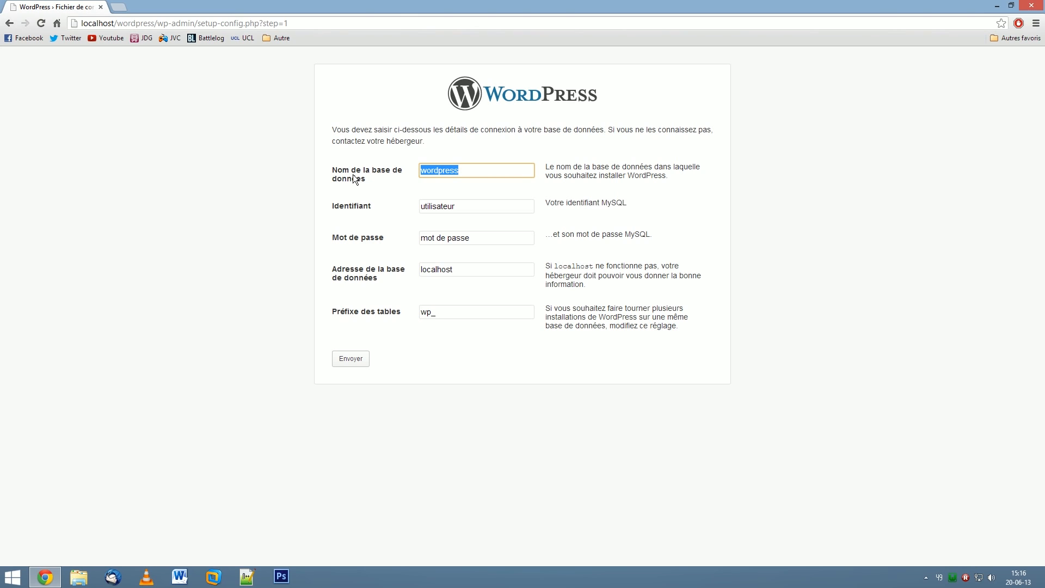
{"action": "type", "text": "Word"}
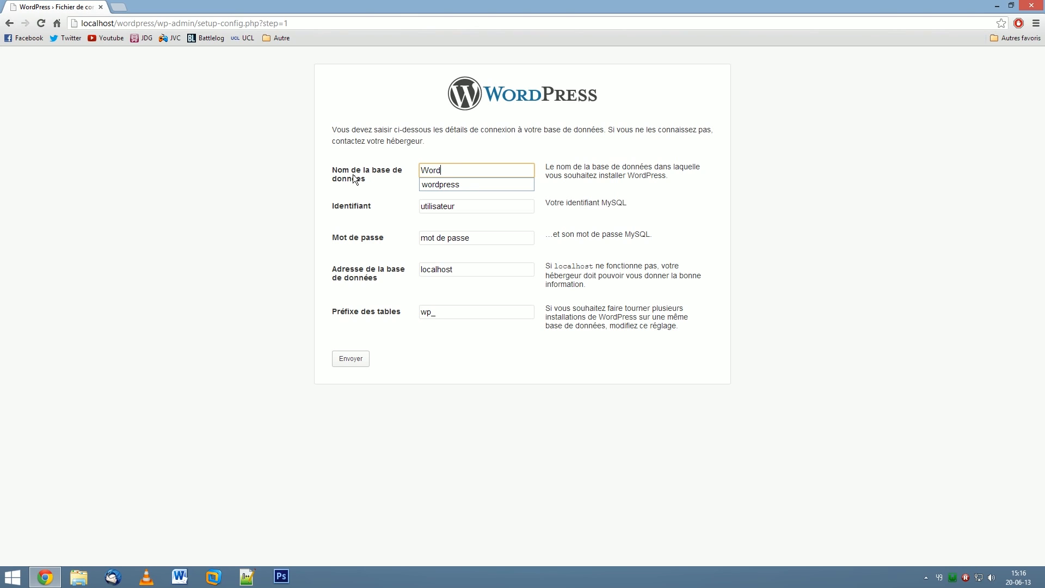
{"action": "type", "text": "pressTest"}
{"action": "left_click", "coordinate": [493, 206]}
{"action": "key", "text": "ctrl+a"}
{"action": "key", "text": "BackSpace"}
{"action": "type", "text": "root"}
{"action": "key", "text": "Down"}
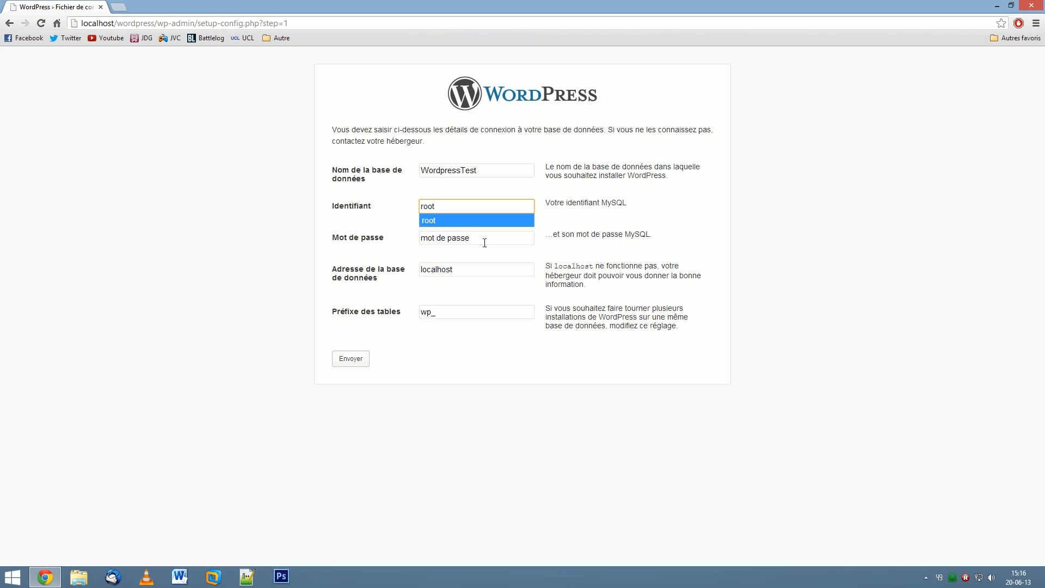
{"action": "left_click", "coordinate": [461, 220]}
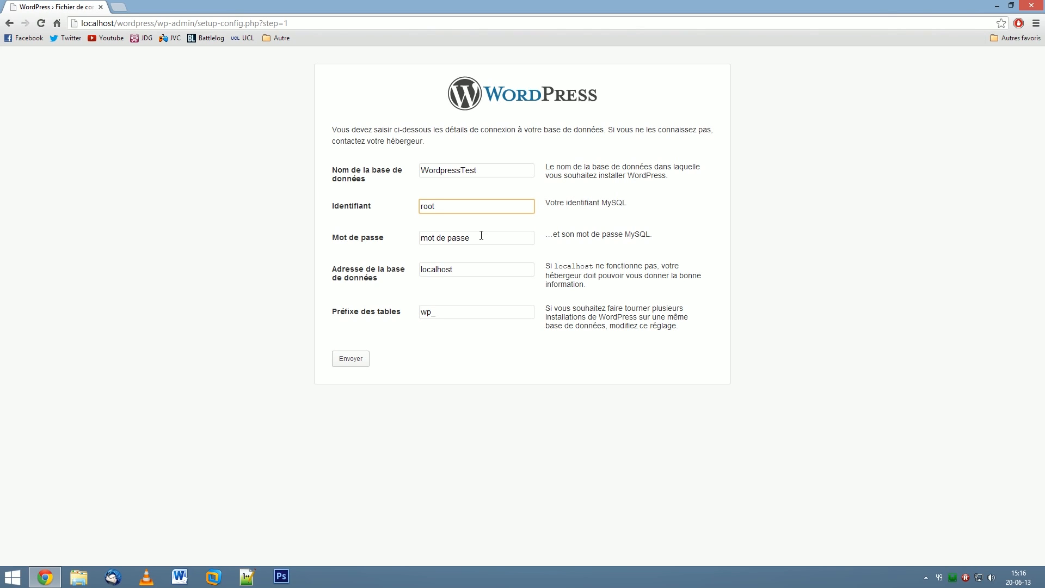
Leave the database password empty, keep localhost as host, and submit the details.
{"action": "key", "text": "Tab"}
{"action": "key", "text": "BackSpace"}
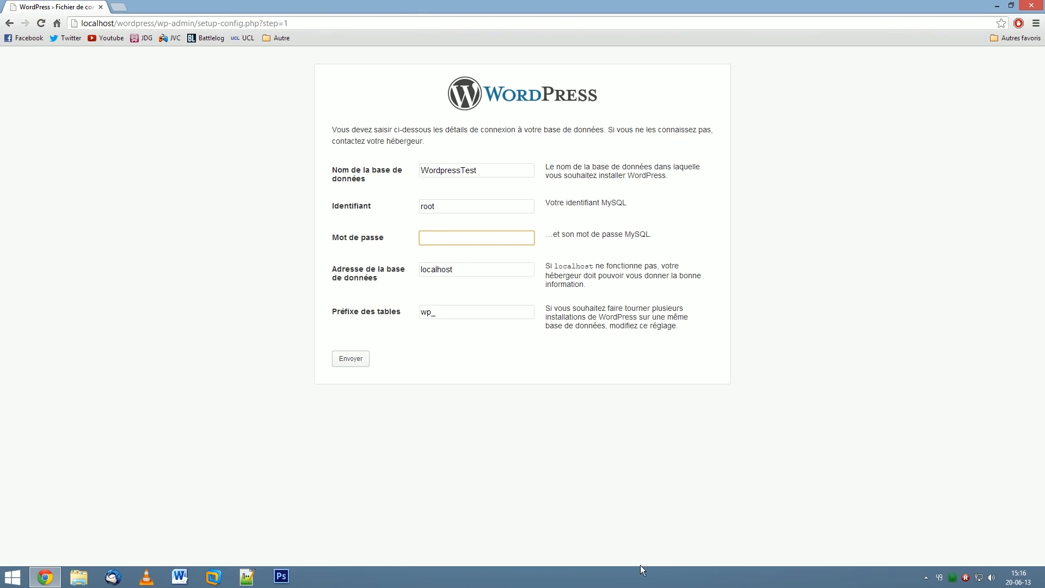
{"action": "double_click", "coordinate": [427, 207]}
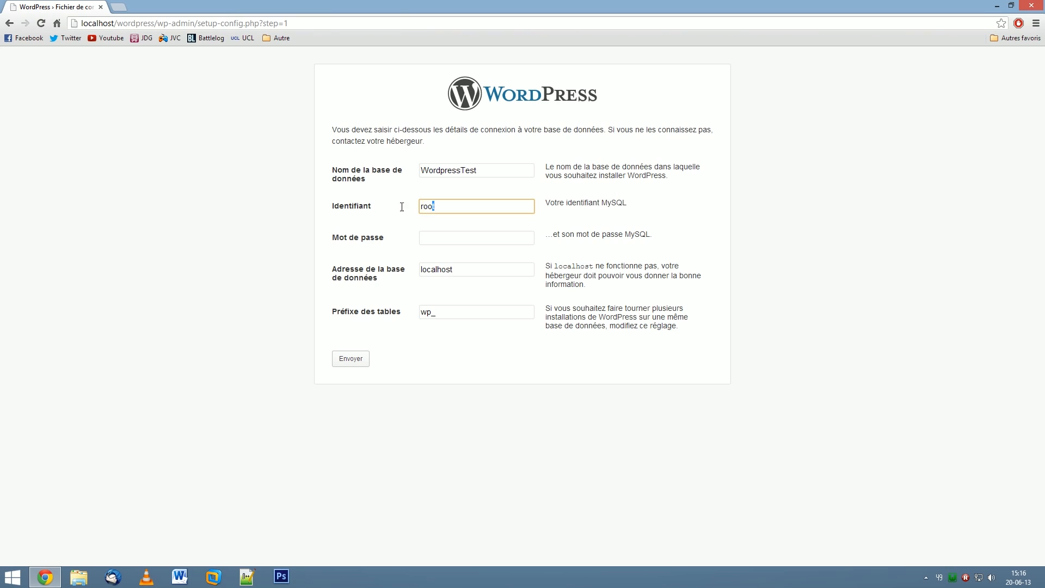
{"action": "left_click", "coordinate": [452, 239]}
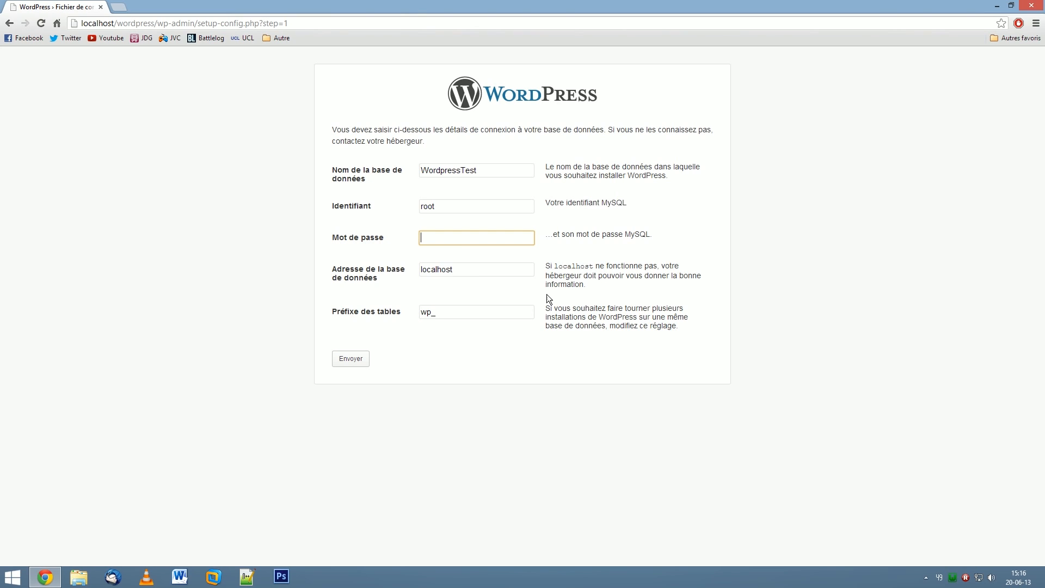
{"action": "left_click", "coordinate": [470, 269]}
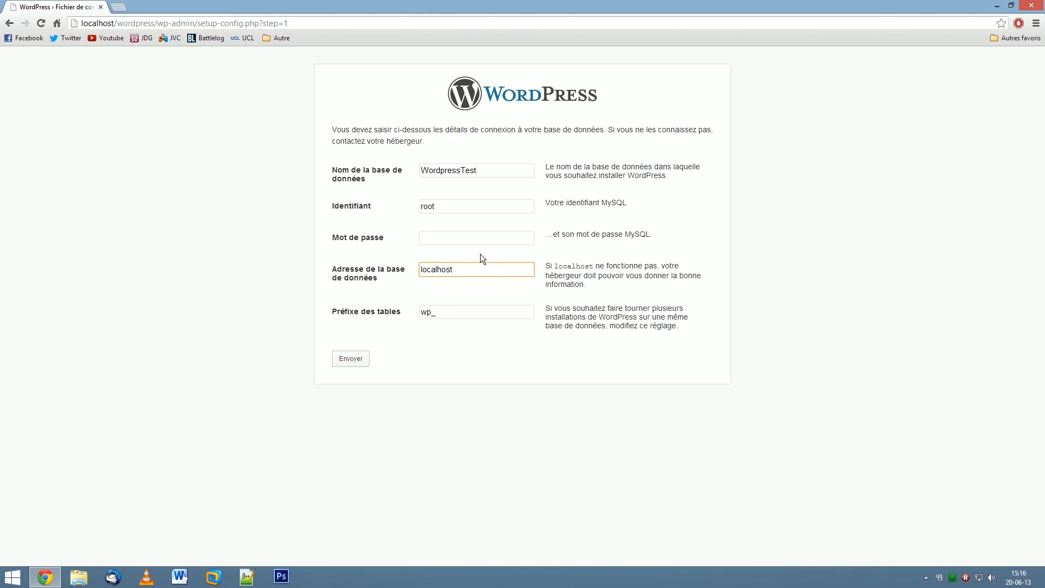
{"action": "left_click", "coordinate": [350, 363]}
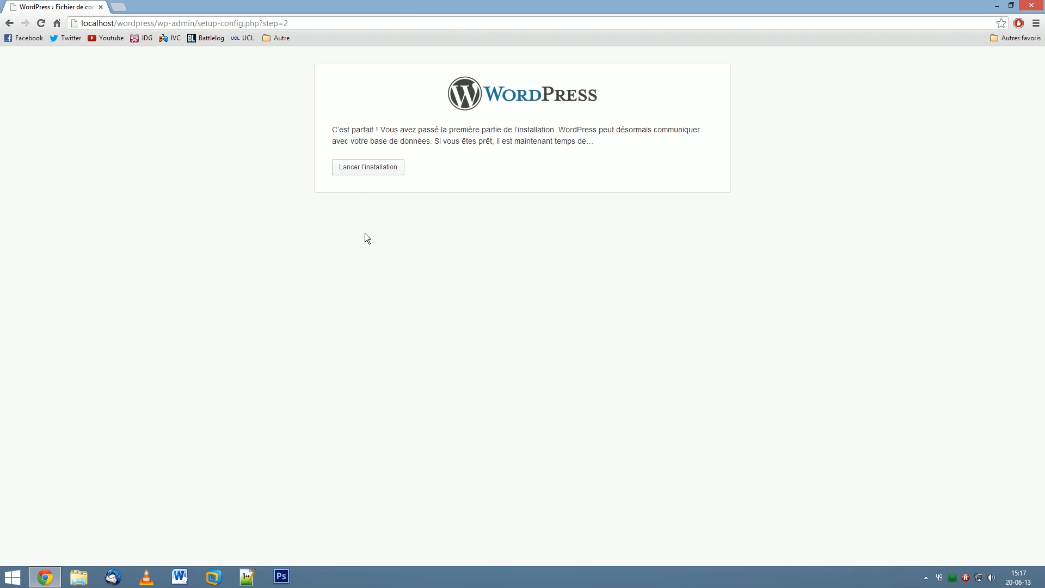
Launch the installation and enter WordpressTest as the site title.
{"action": "left_click", "coordinate": [388, 166]}
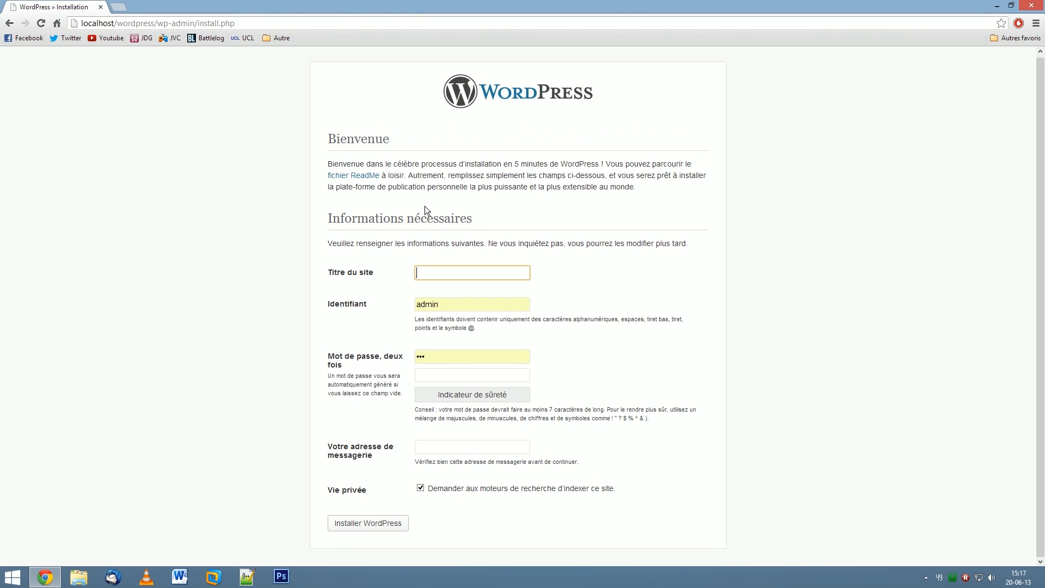
{"action": "type", "text": "W"}
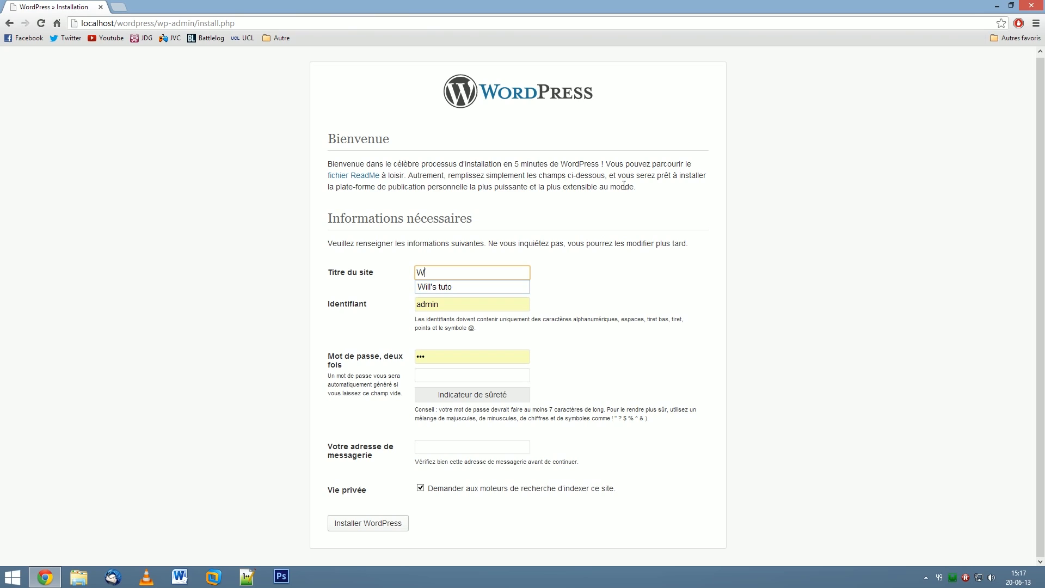
{"action": "type", "text": "ordpresstest"}
{"action": "key", "text": "BackSpace"}
{"action": "key", "text": "BackSpace"}
{"action": "key", "text": "BackSpace"}
{"action": "key", "text": "BackSpace"}
{"action": "type", "text": "Test"}
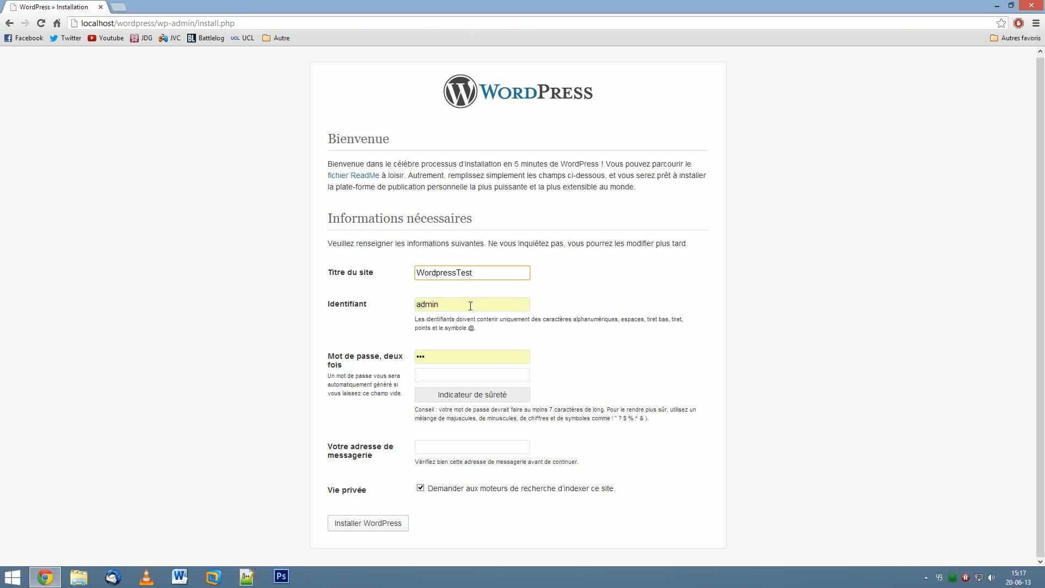
{"action": "key", "text": "Tab"}
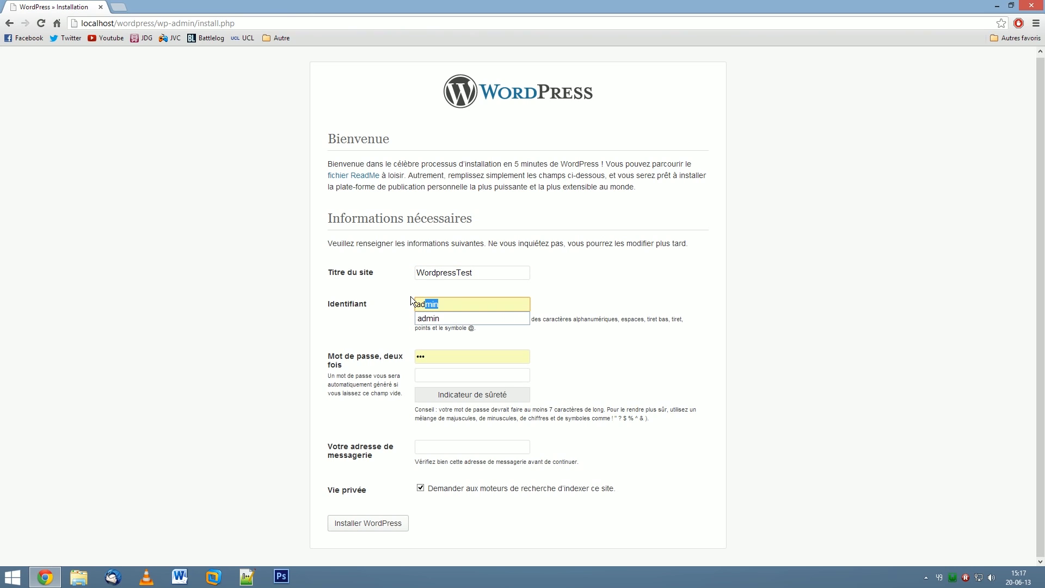
{"action": "key", "text": "Tab"}
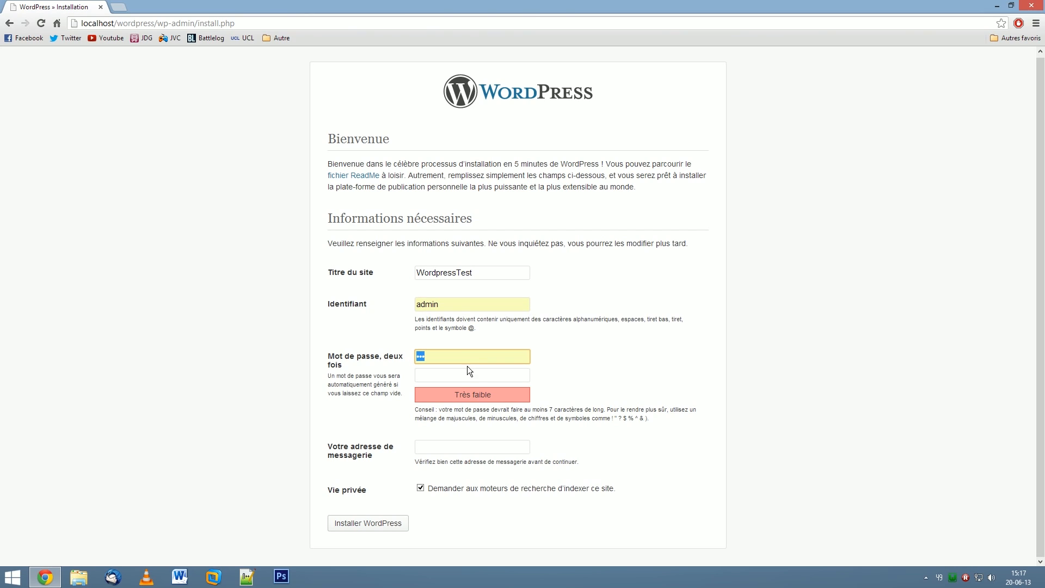
Set the admin password twice, fill in the admin e-mail, and install WordPress.
{"action": "left_click_drag", "start_coordinate": [462, 360], "coordinate": [410, 358]}
{"action": "type", "text": "•••"}
{"action": "key", "text": "Tab"}
{"action": "type", "text": "•••"}
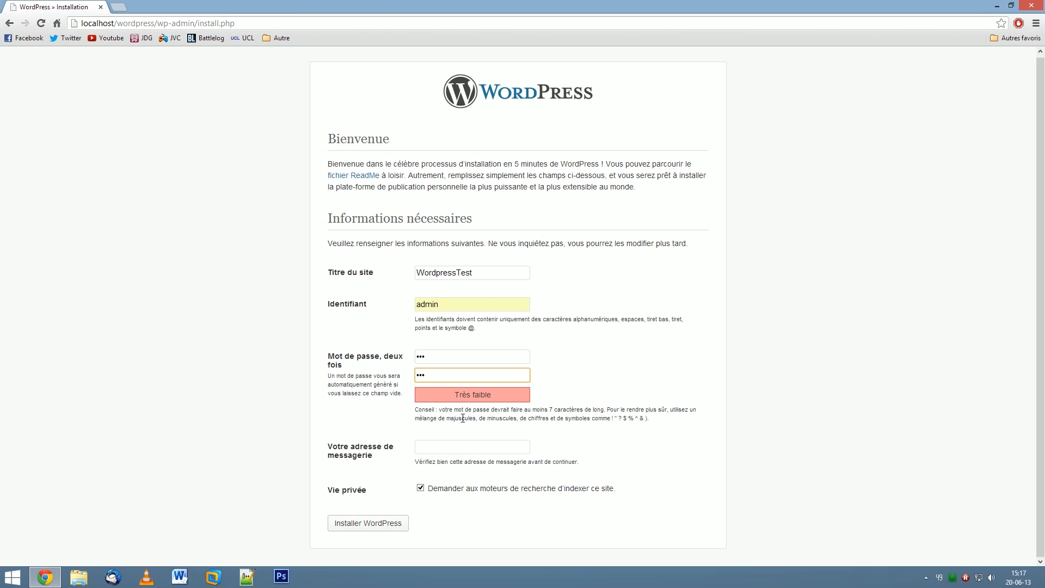
{"action": "left_click", "coordinate": [456, 448]}
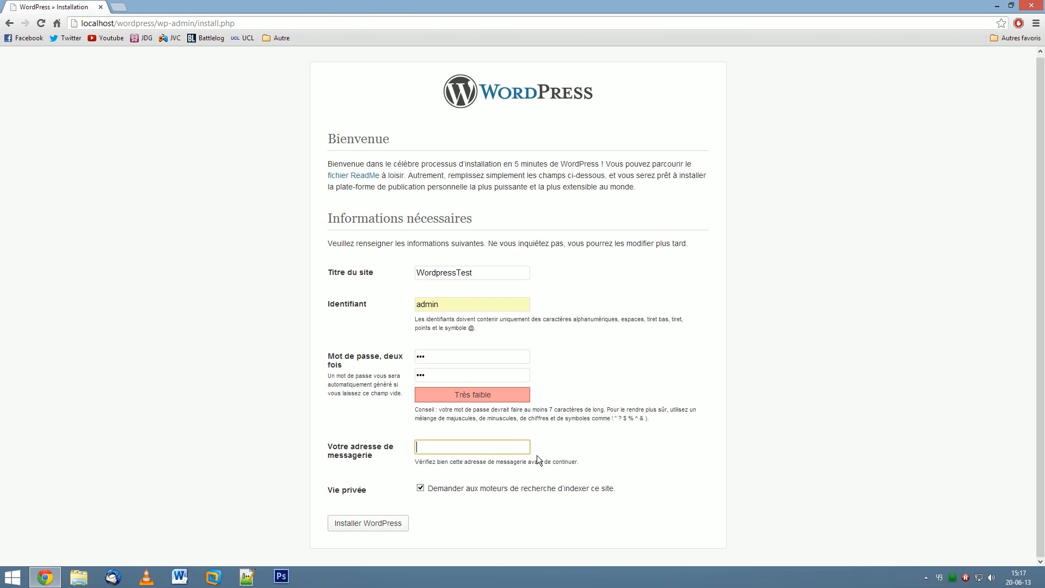
{"action": "type", "text": "bfyefbes@efesf"}
{"action": "key", "text": "BackSpace"}
{"action": "key", "text": "BackSpace"}
{"action": "type", "text": ".Com"}
{"action": "left_click", "coordinate": [358, 523]}
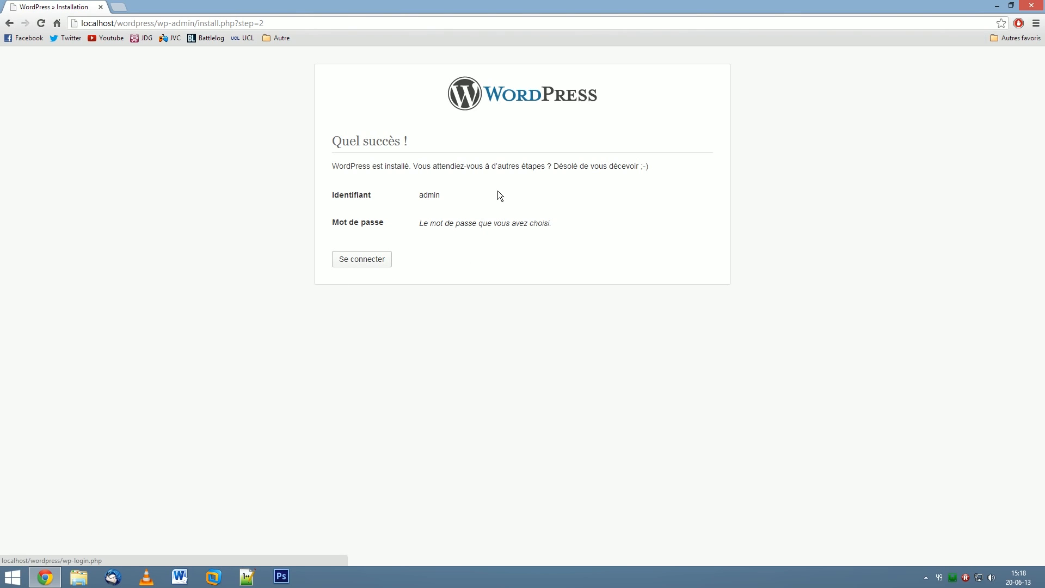
Go to the login page and sign in with the admin credentials to reach the Tableau de bord.
{"action": "left_click", "coordinate": [373, 266]}
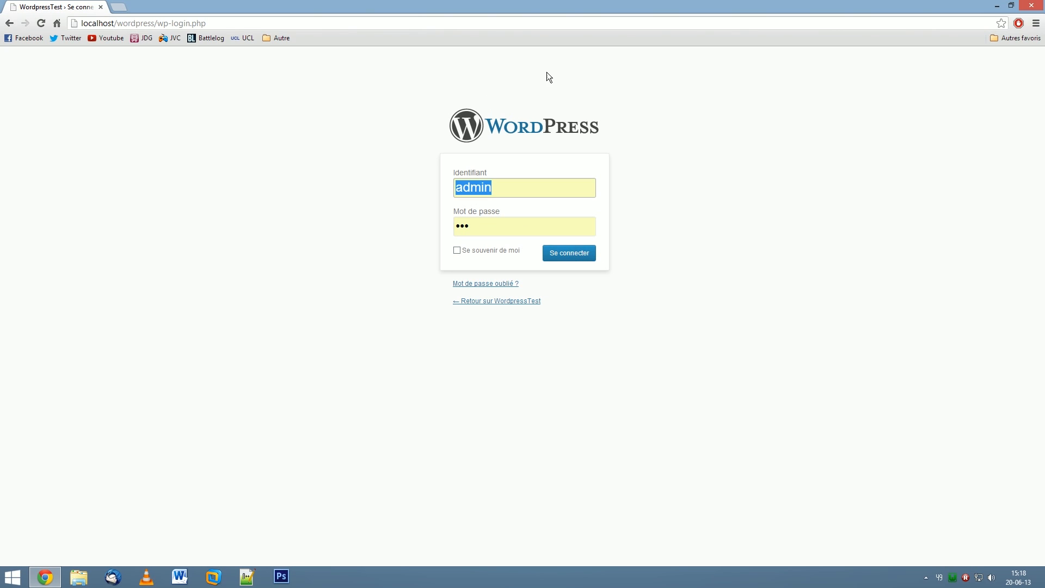
{"action": "left_click", "coordinate": [566, 256]}
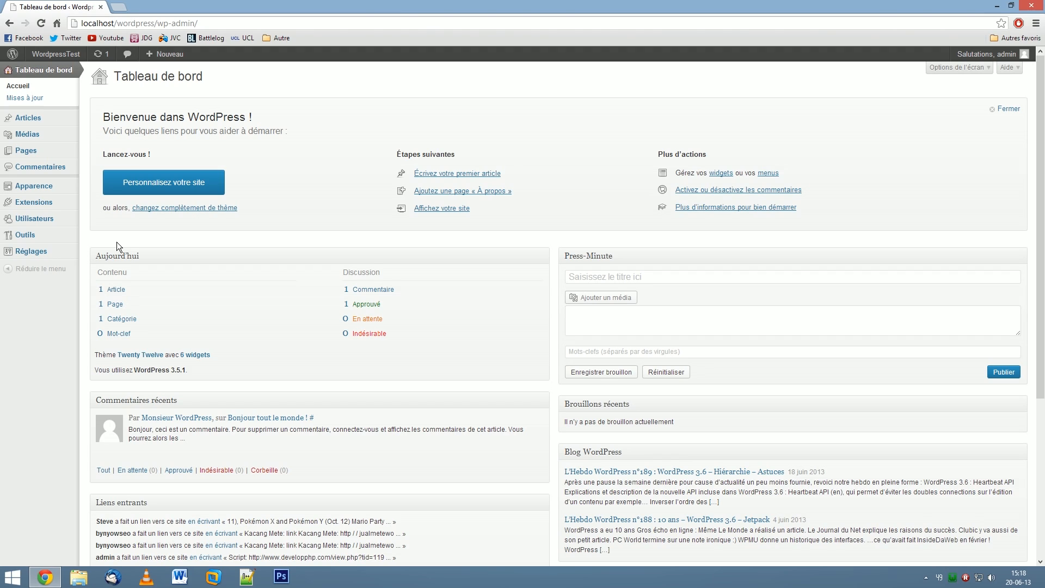
{"action": "mouse_move", "coordinate": [54, 54]}
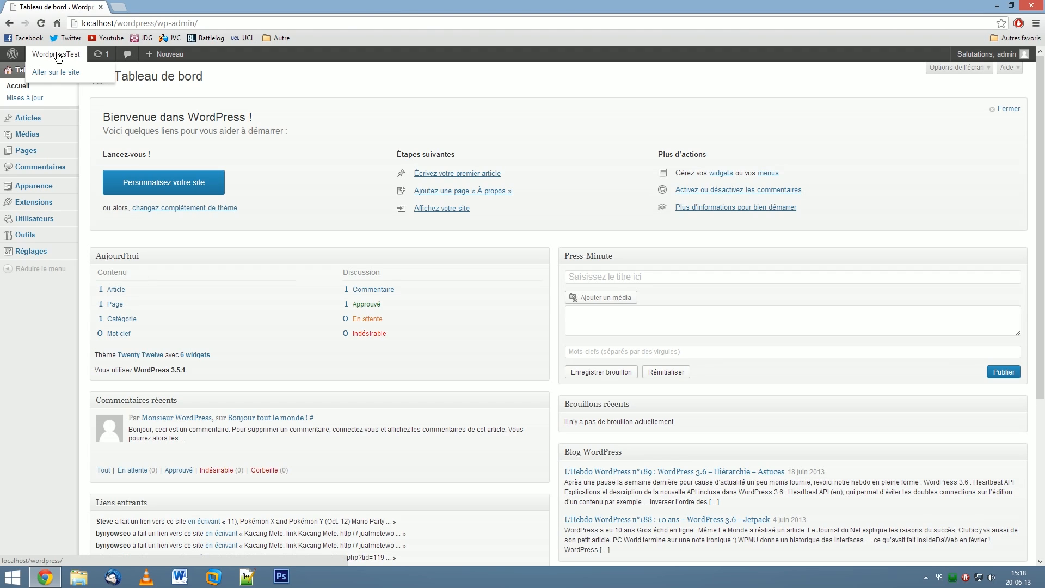
Visit the public WordpressTest front page and look over the 'Bonjour tout le monde !' post.
{"action": "left_click", "coordinate": [58, 75]}
{"action": "scroll", "coordinate": [440, 129], "scroll_direction": "down", "scroll_amount": 3}
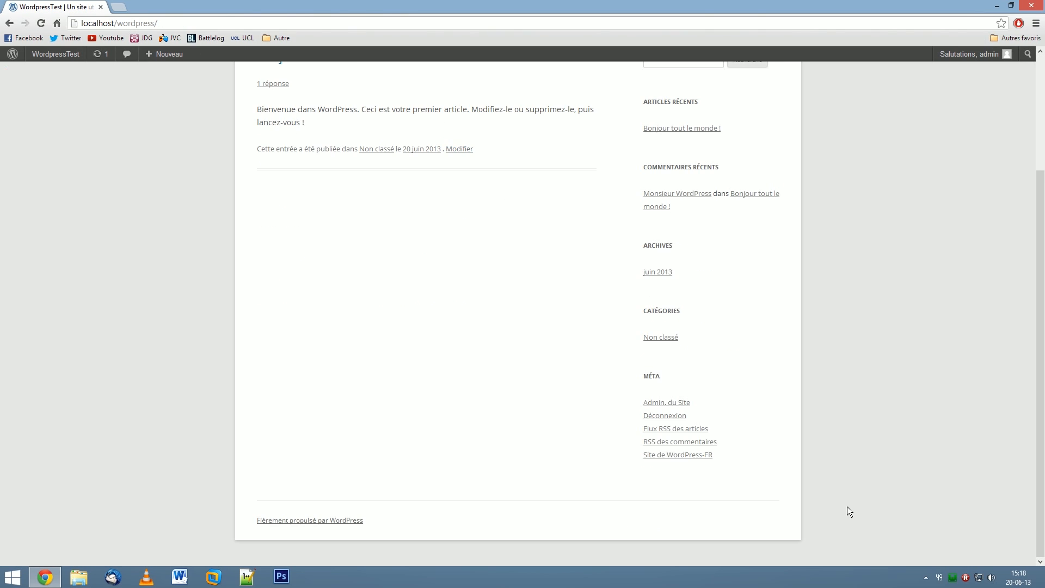
{"action": "scroll", "coordinate": [847, 506], "scroll_direction": "up", "scroll_amount": 3}
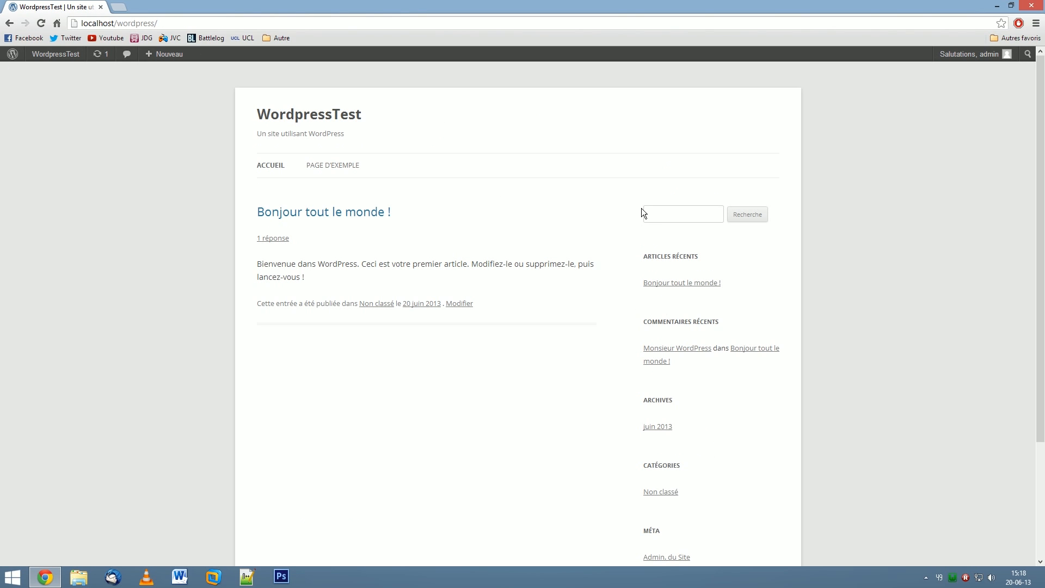
{"action": "scroll", "coordinate": [641, 208], "scroll_direction": "down", "scroll_amount": 3}
{"action": "scroll", "coordinate": [683, 396], "scroll_direction": "up", "scroll_amount": 3}
{"action": "left_click_drag", "start_coordinate": [340, 285], "coordinate": [267, 269]}
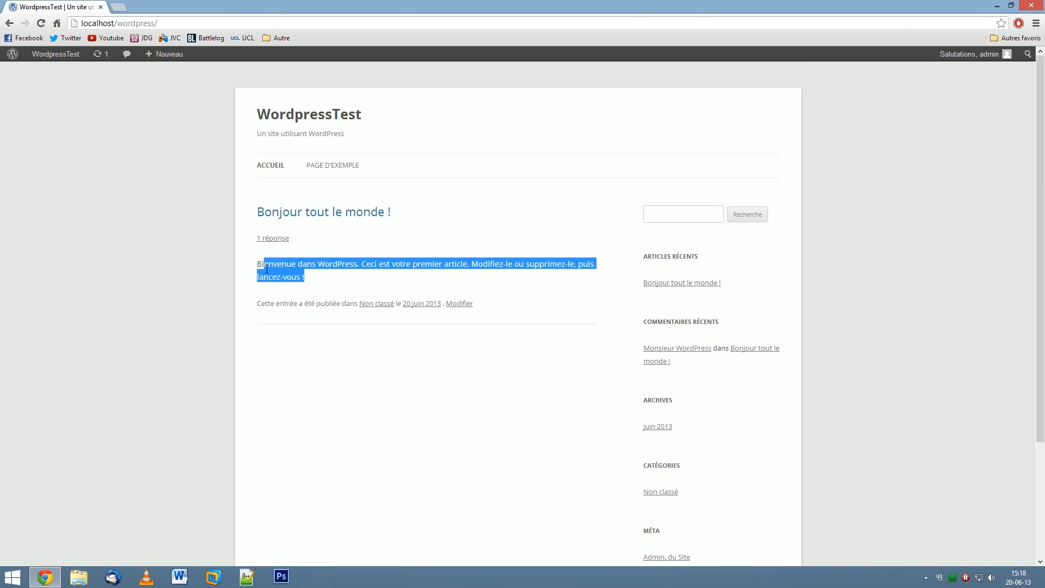
{"action": "left_click", "coordinate": [363, 336]}
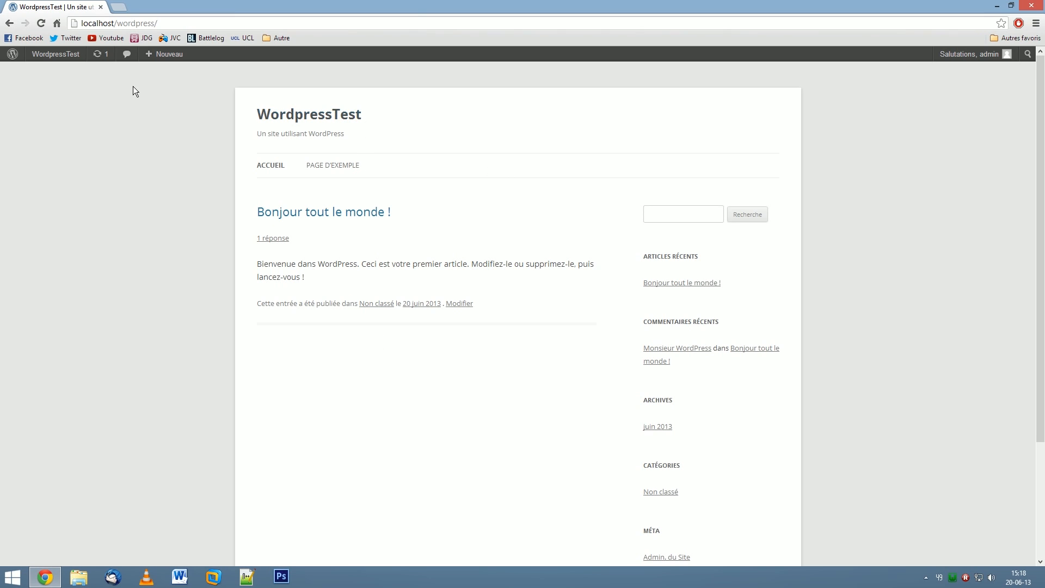
{"action": "mouse_move", "coordinate": [61, 59]}
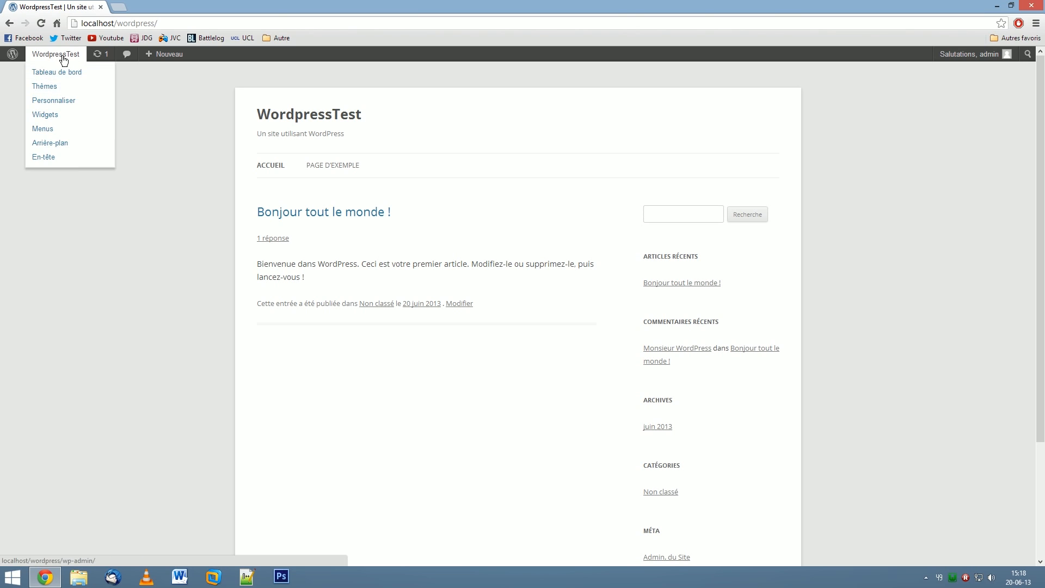
View the About WordPress 3.5.1 page, then open the Articles list.
{"action": "left_click", "coordinate": [12, 55]}
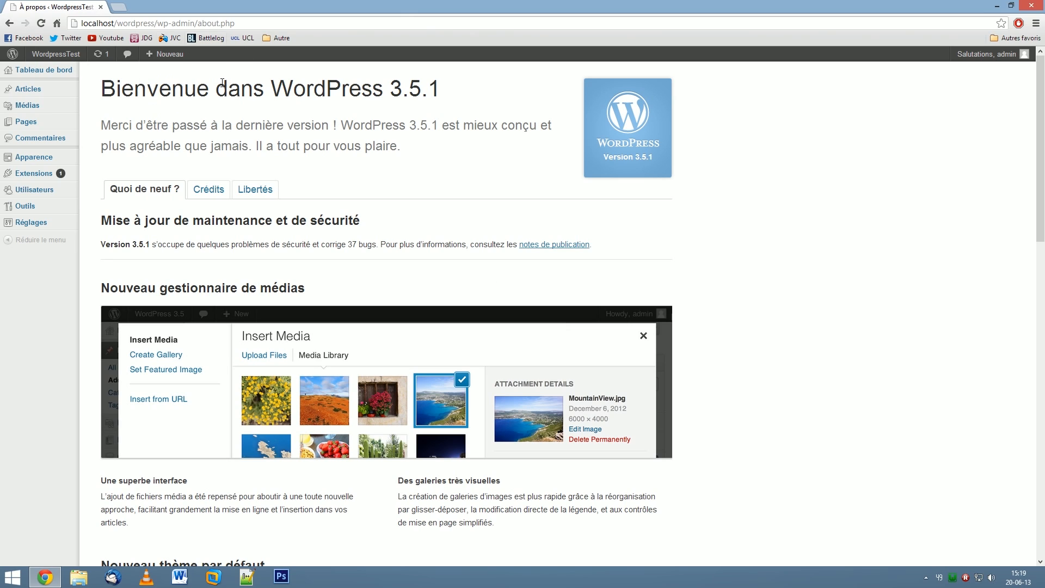
{"action": "left_click", "coordinate": [37, 89]}
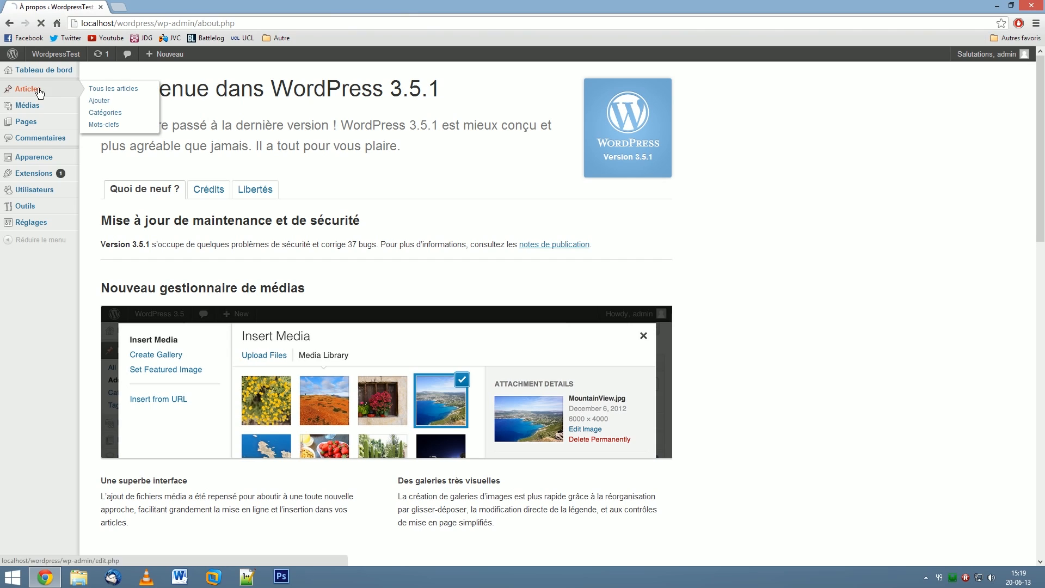